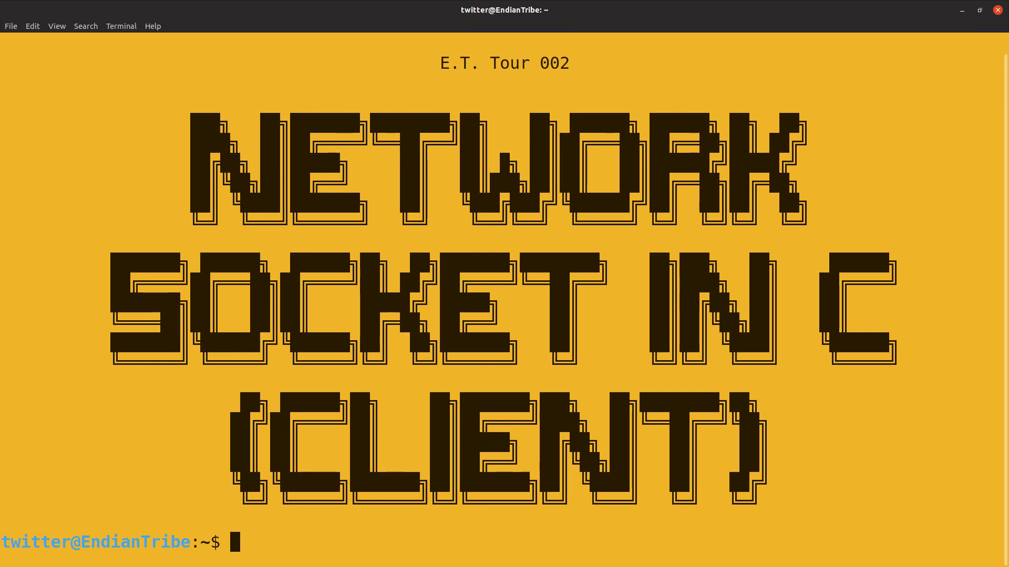
pyautogui.write('client --------')
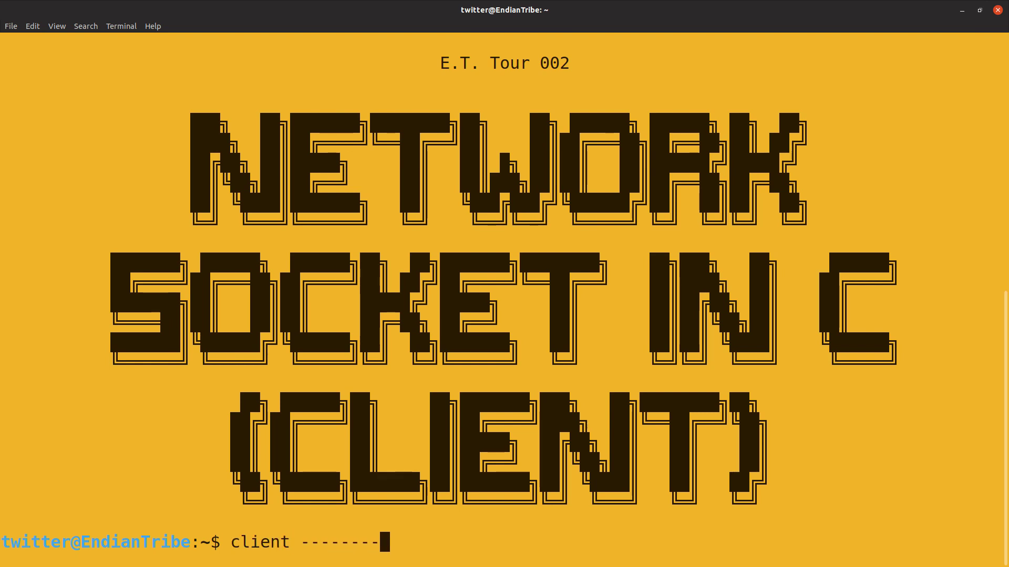
pyautogui.write('--> server @ 127.0.0.1')
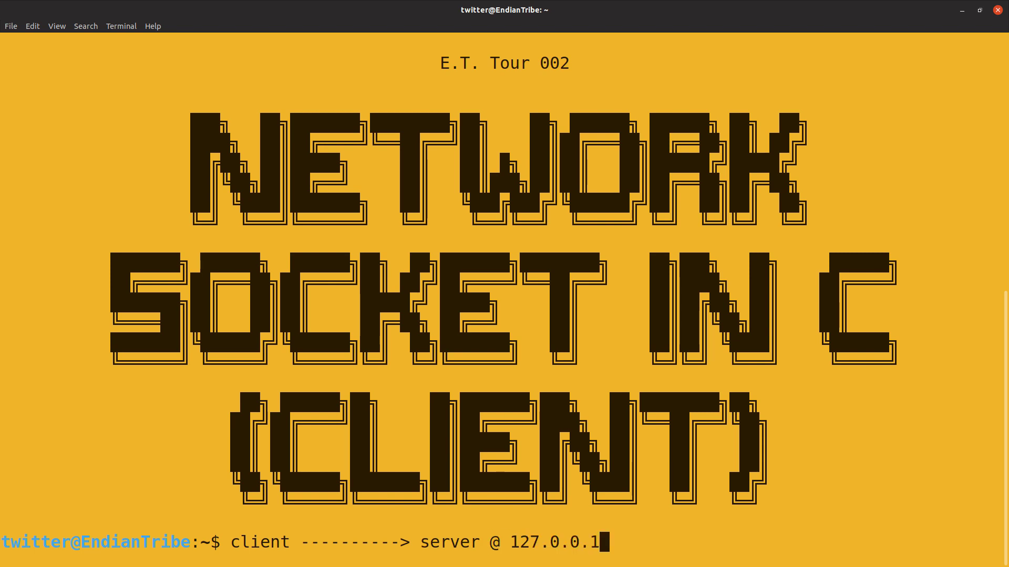
pyautogui.write(':6969')
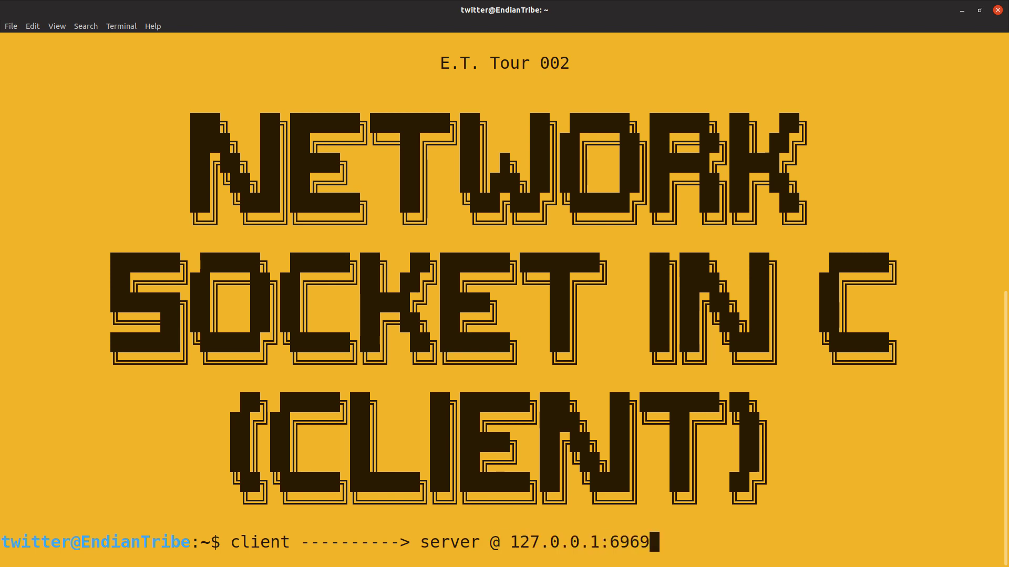
# Clear the leftover notes from the prompt and run man man.
pyautogui.hotkey('ctrl', 'u')
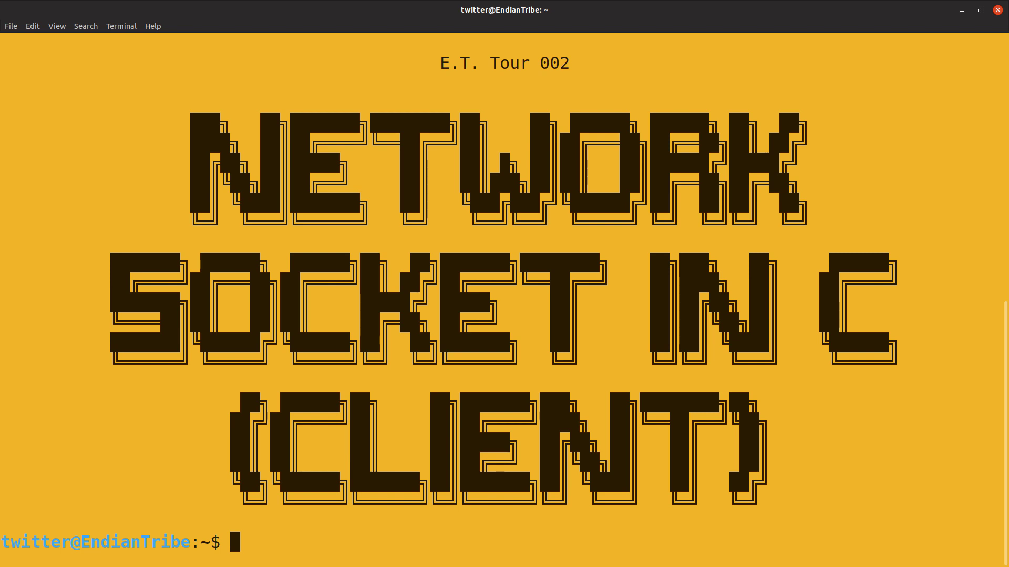
pyautogui.write('getaddrinfo()')
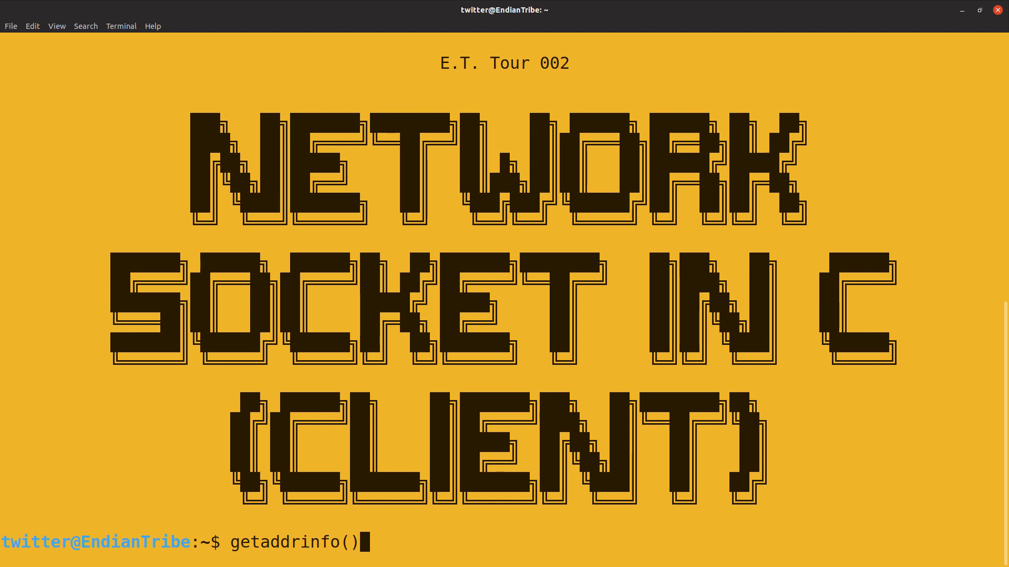
pyautogui.press('BackSpace')
pyautogui.press('BackSpace')
pyautogui.press('BackSpace')
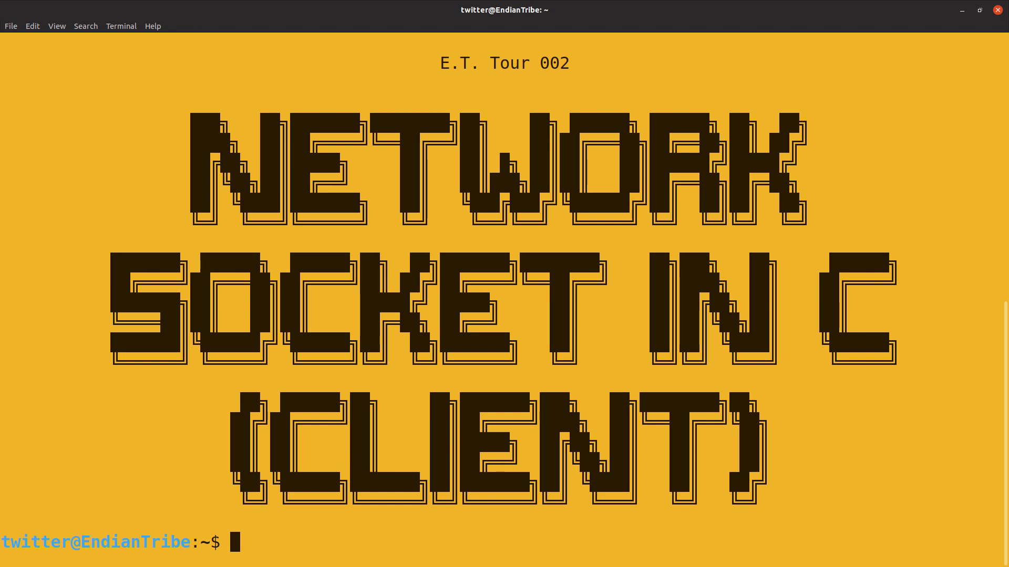
pyautogui.write('man')
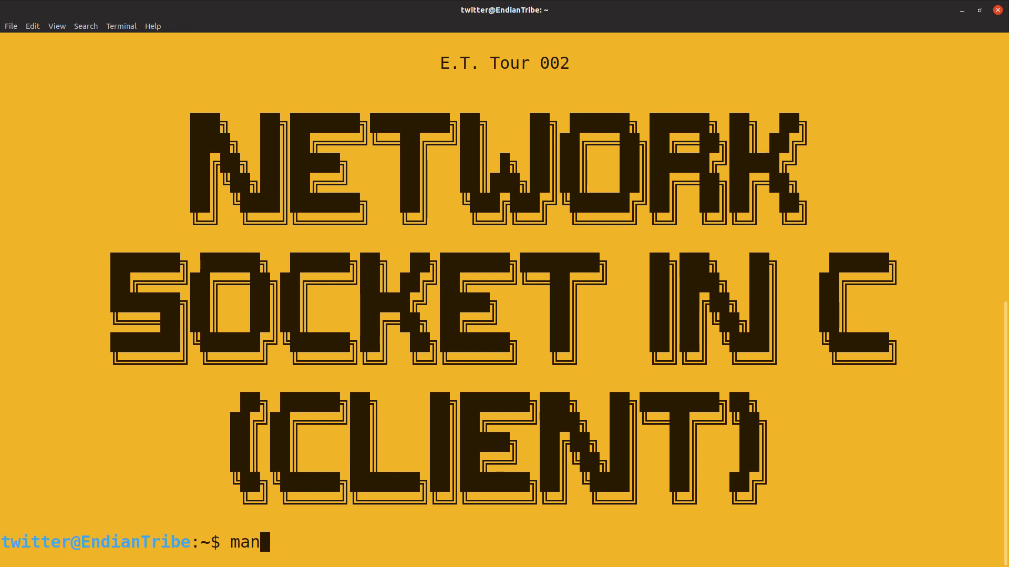
pyautogui.write(' man')
pyautogui.press('Return')
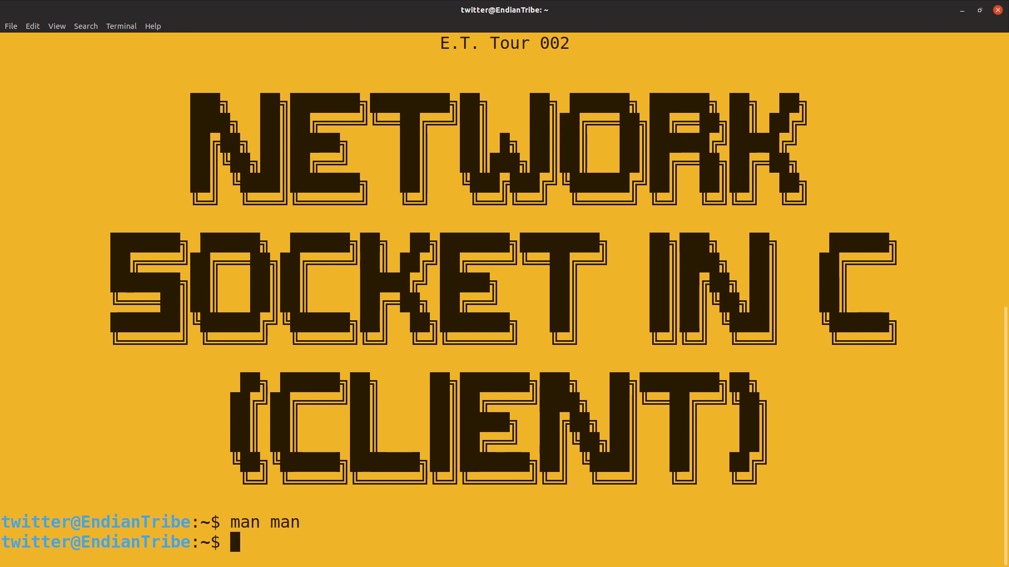
pyautogui.write('woman getaddrinfo')
# Open the getaddrinfo manual page and highlight its node and service parameters.
pyautogui.press('Return')
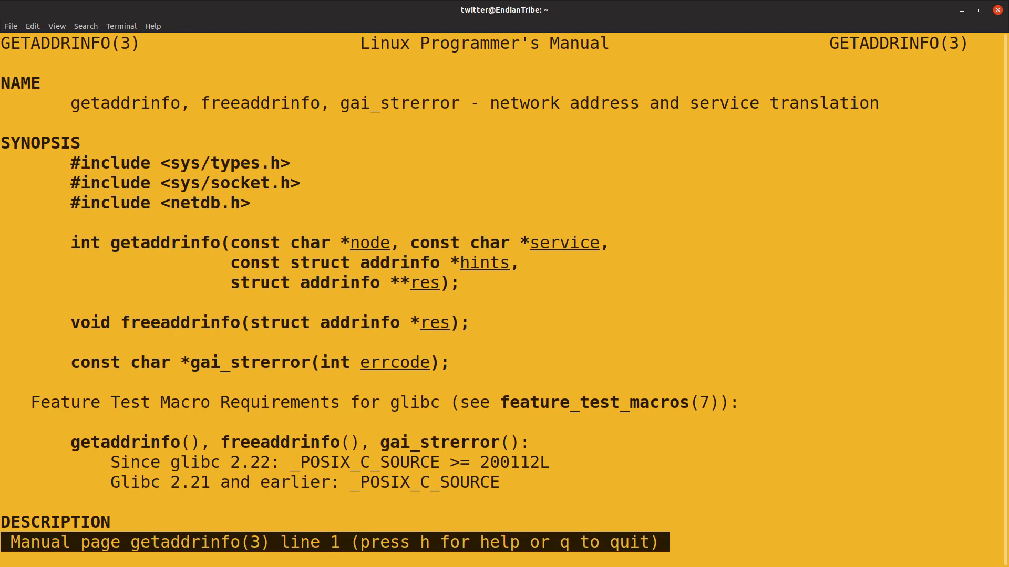
pyautogui.moveTo(230, 243); pyautogui.dragTo(391, 242)
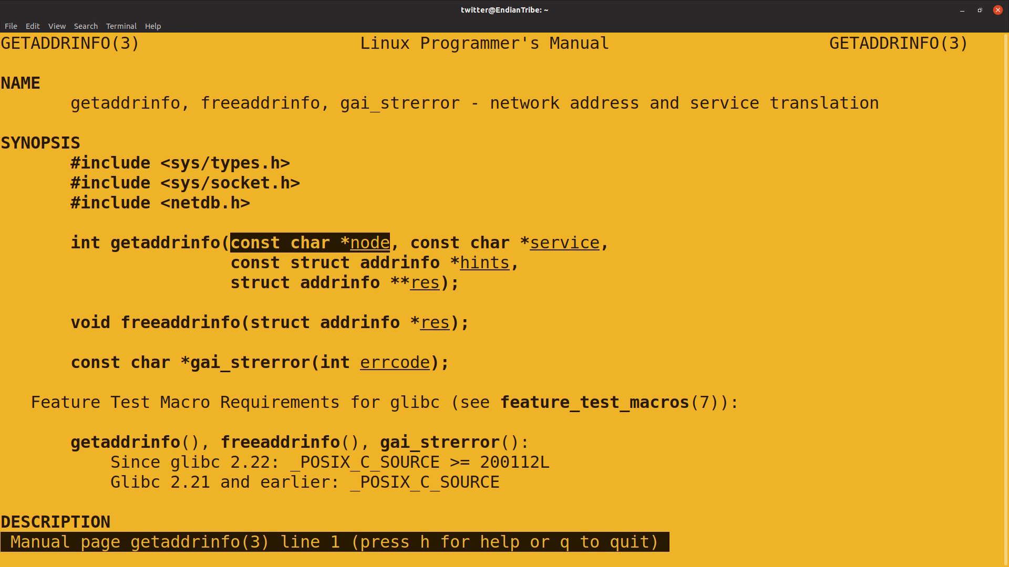
pyautogui.moveTo(410, 242); pyautogui.dragTo(600, 243)
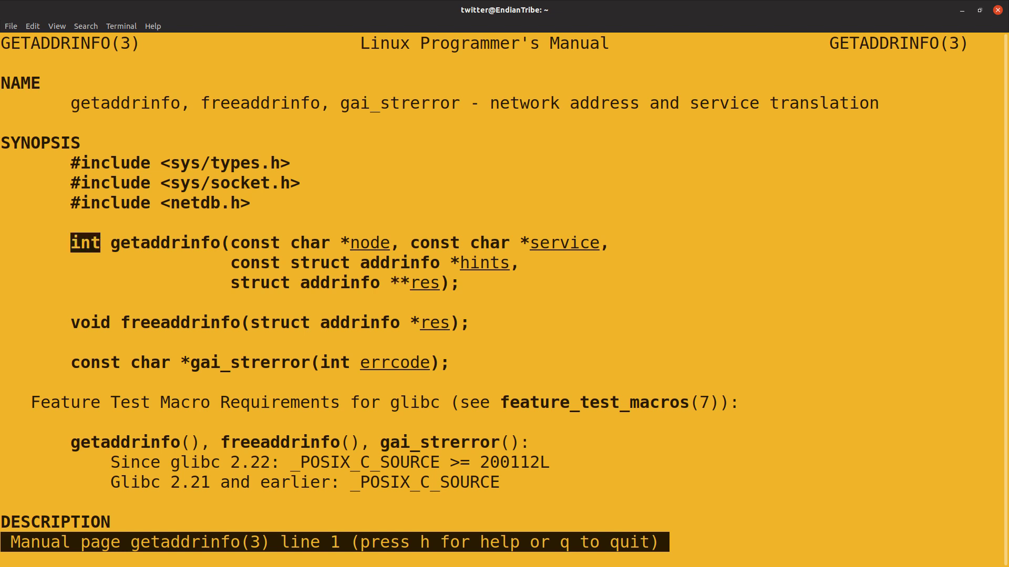
pyautogui.write('q')
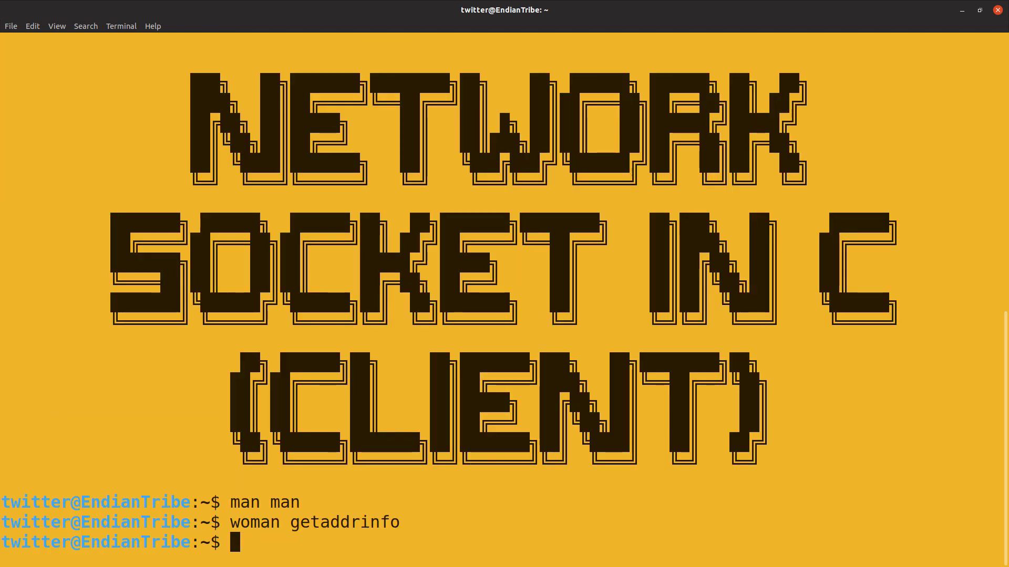
pyautogui.write('touch Desktop/client.c')
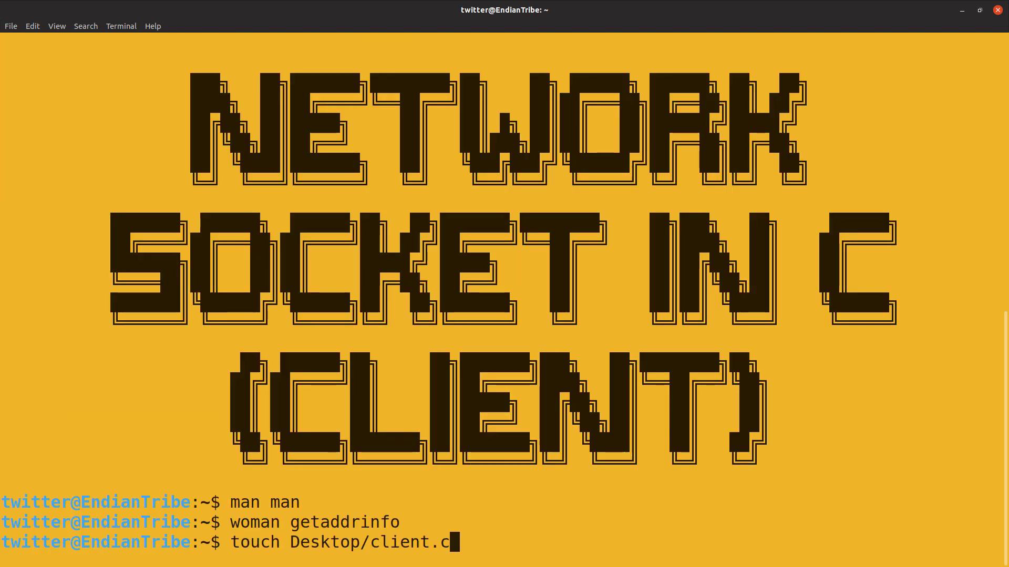
# Create Desktop/client.c, open it in micro and paste the seven header includes.
pyautogui.press('Return')
pyautogui.write('micro Desktop/client.c')
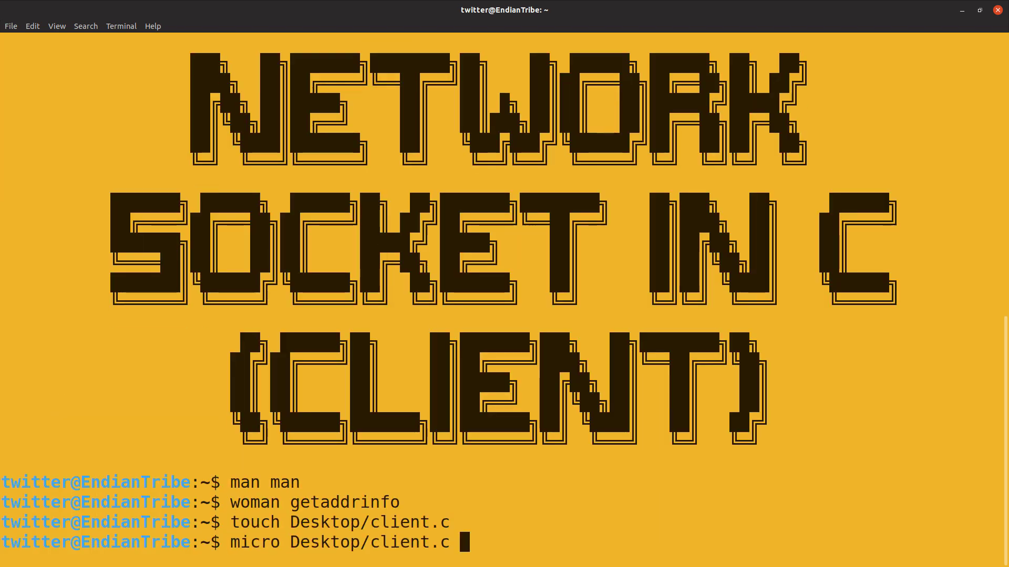
pyautogui.press('Return')
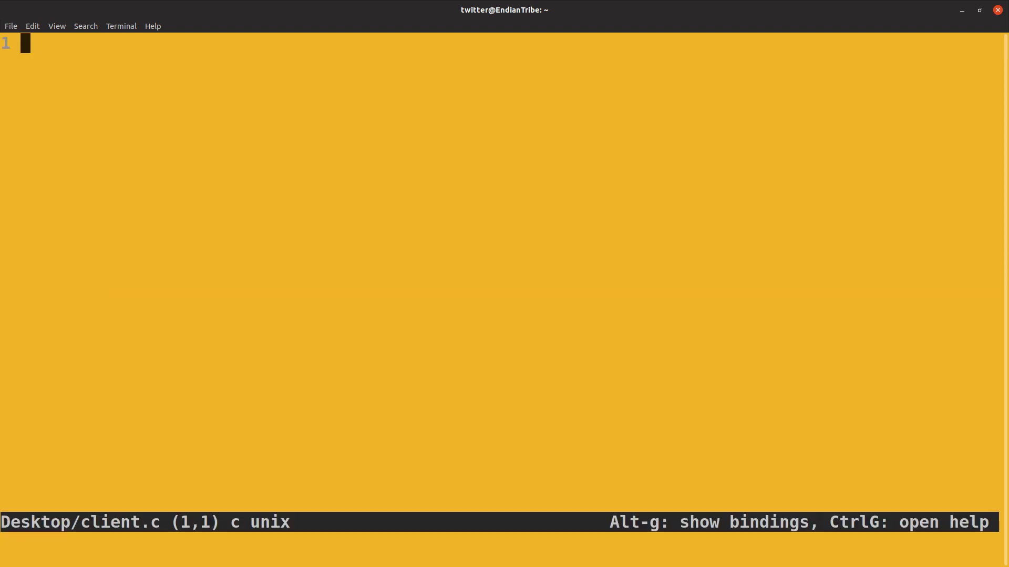
pyautogui.write('#include <sys/types.h> #include <sys/socket.h> #include <netdb.h> #include <string.h> #include <stdio.h> #include <stdlib.h> #include <unistd.h>')
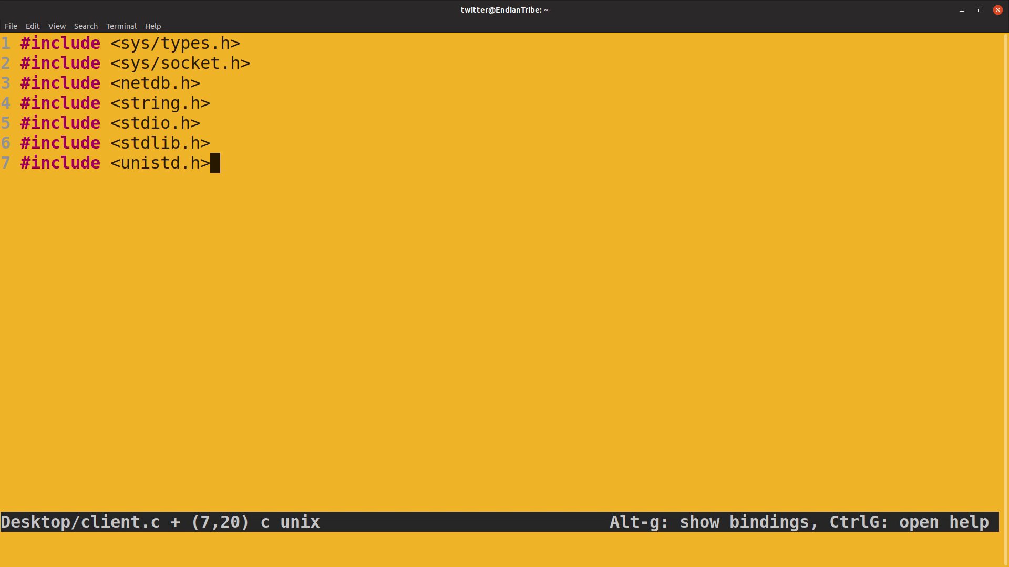
# Write main() printing "Client started." and declaring hostName, portNumber and clientSocket.
pyautogui.press('Return')
pyautogui.press('Return')
pyautogui.write('int main() {')
pyautogui.press('Return')
pyautogui.press('Return')
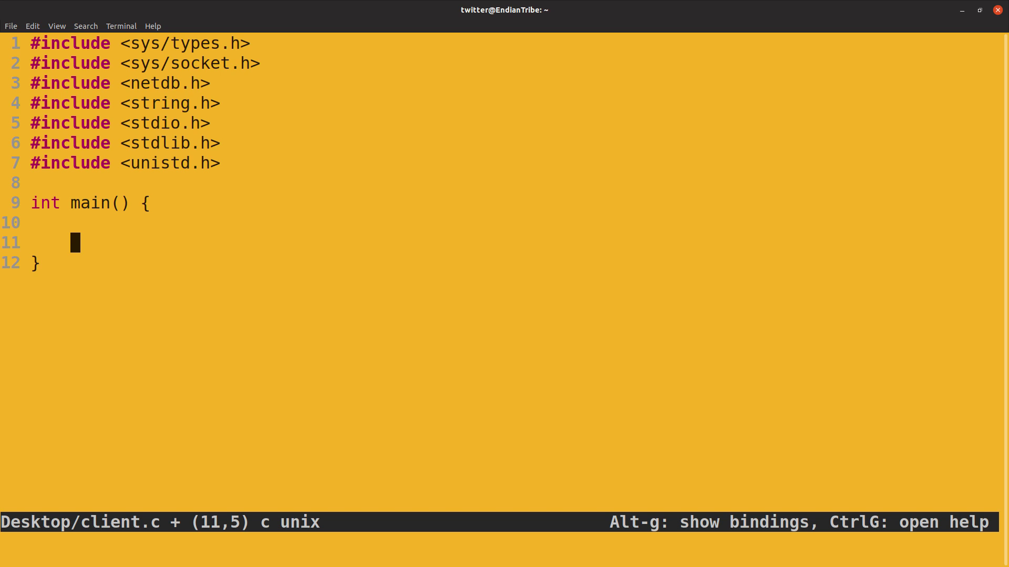
pyautogui.write('printf("Client started.\\n");')
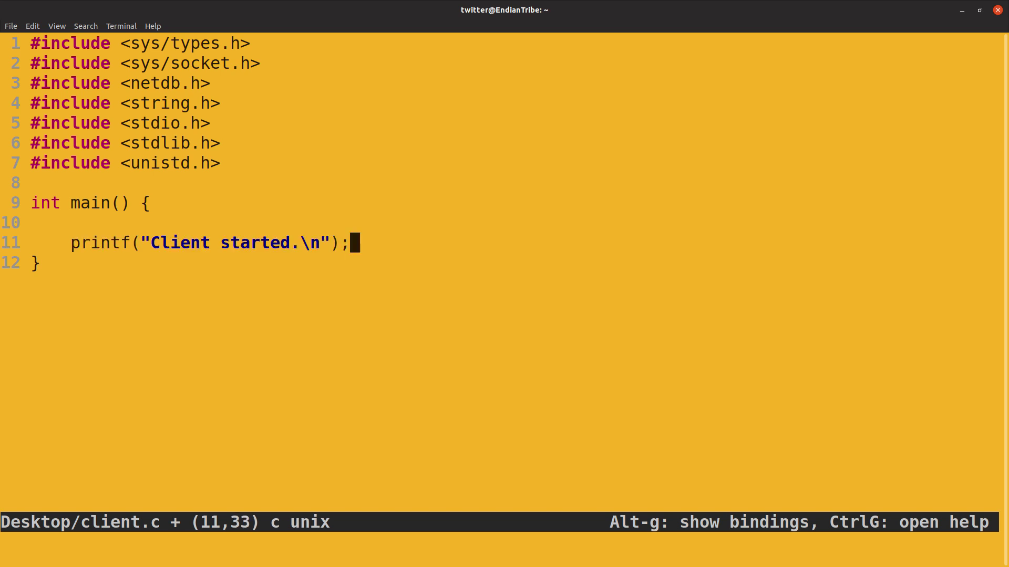
pyautogui.press('Return')
pyautogui.press('Return')
pyautogui.write('const char *hostName = "127.0.0.1";')
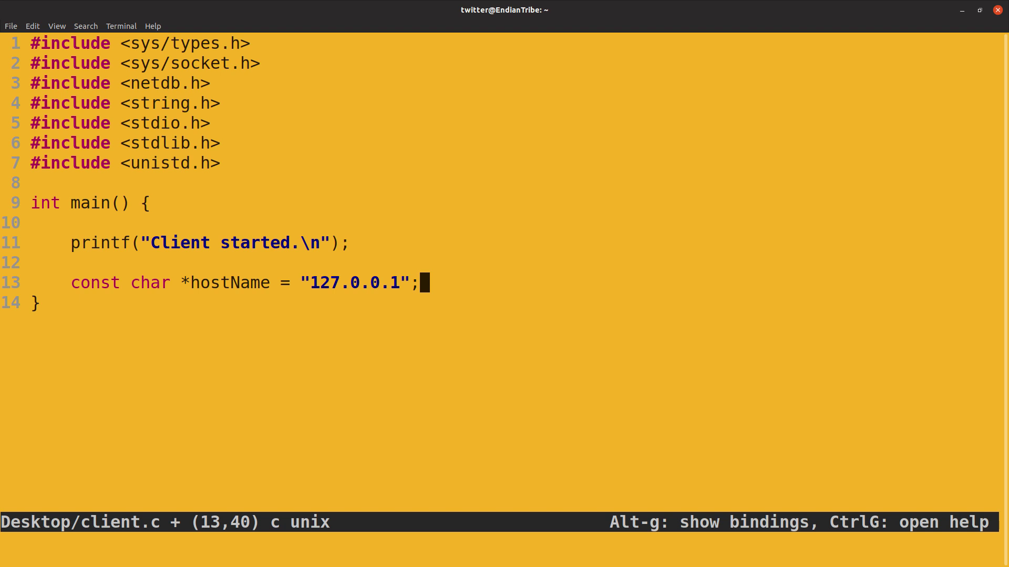
pyautogui.press('Return')
pyautogui.write('const char *portNumber = "6969";')
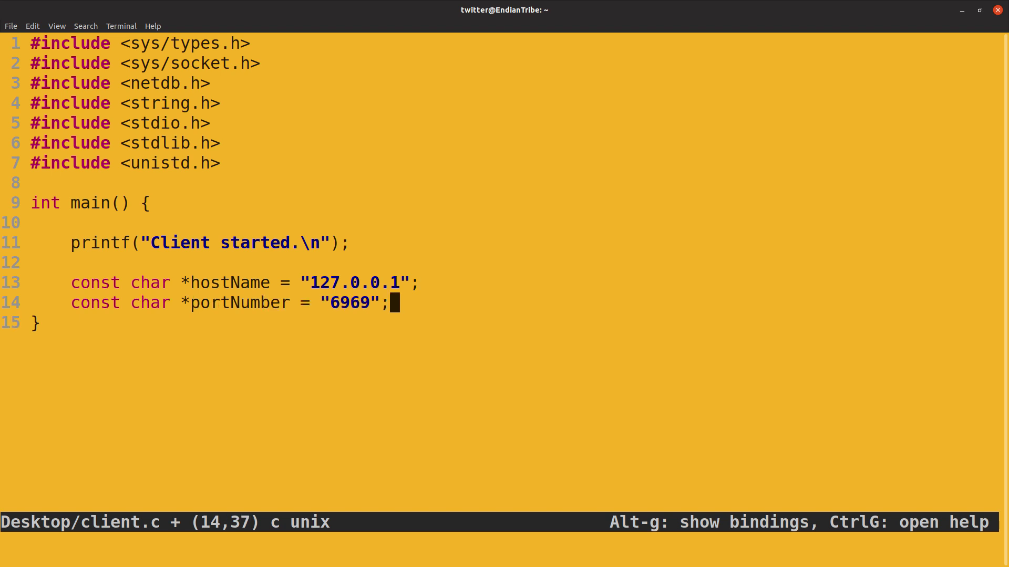
pyautogui.press('Return')
pyautogui.write('int clientSocket;')
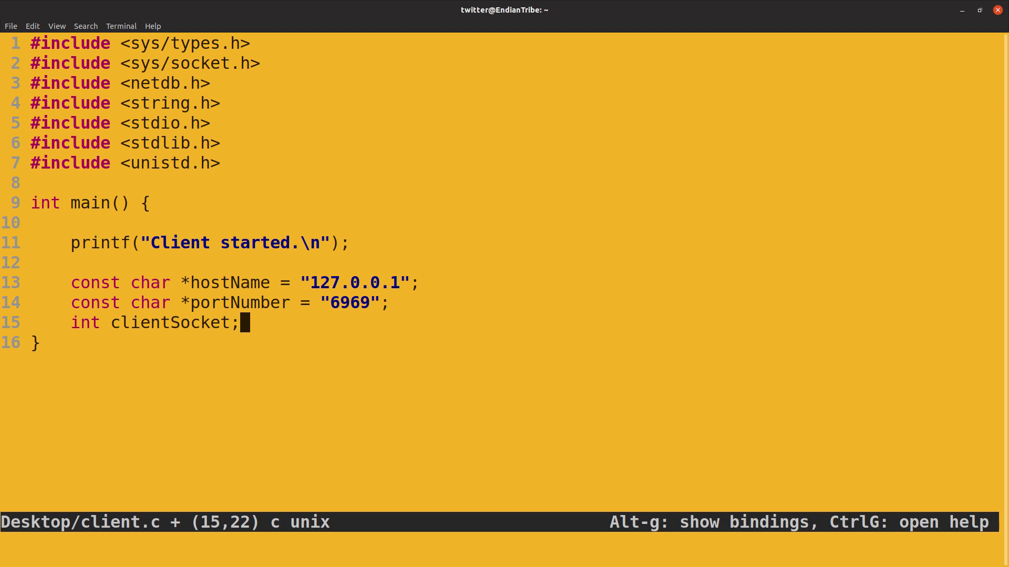
# Declare a memset-zeroed hints struct plus the results and record addrinfo pointers.
pyautogui.press('Return')
pyautogui.write('struct addrinfo hints;')
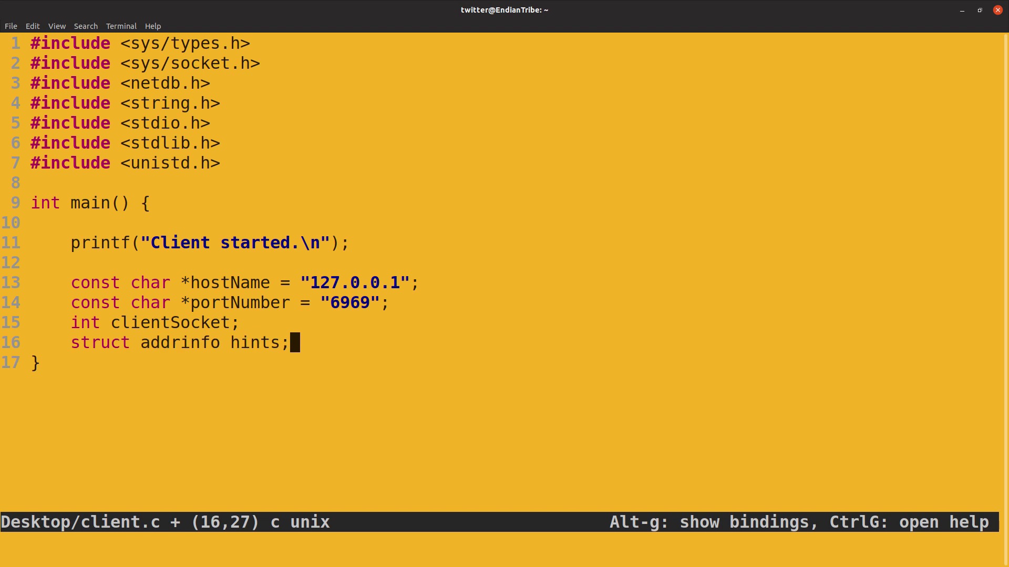
pyautogui.press('Return')
pyautogui.write('memset(&hints, 0, sizeof(struct addrinfo));')
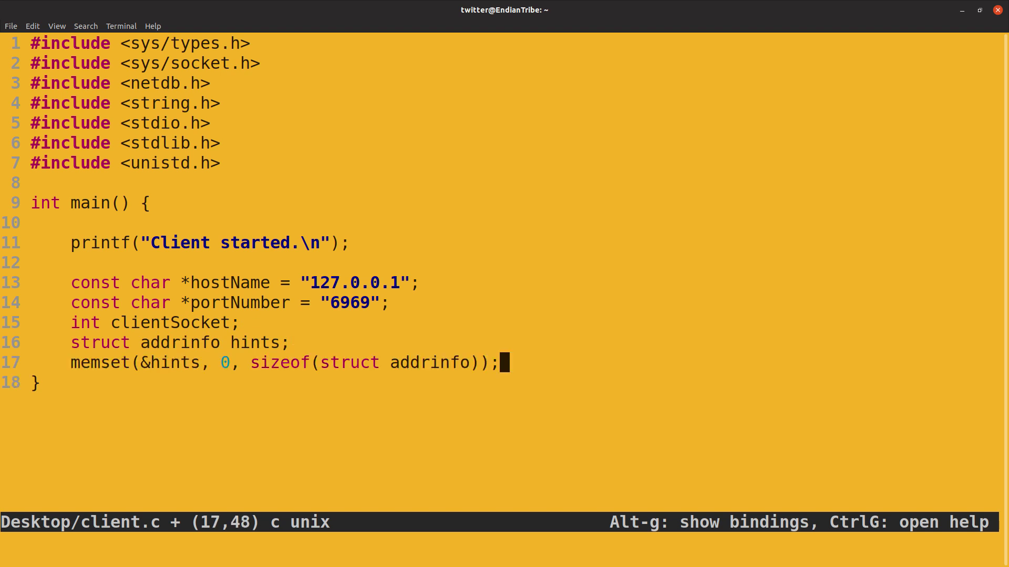
pyautogui.press('Return')
pyautogui.write('struct addrinfo *results;')
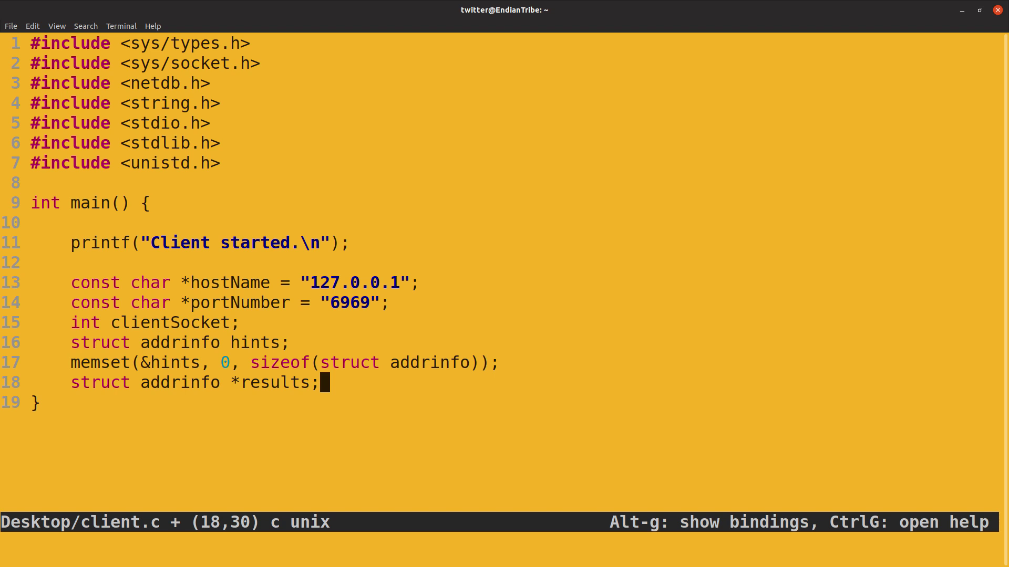
pyautogui.press('Return')
pyautogui.write('struct addrinfo *record;')
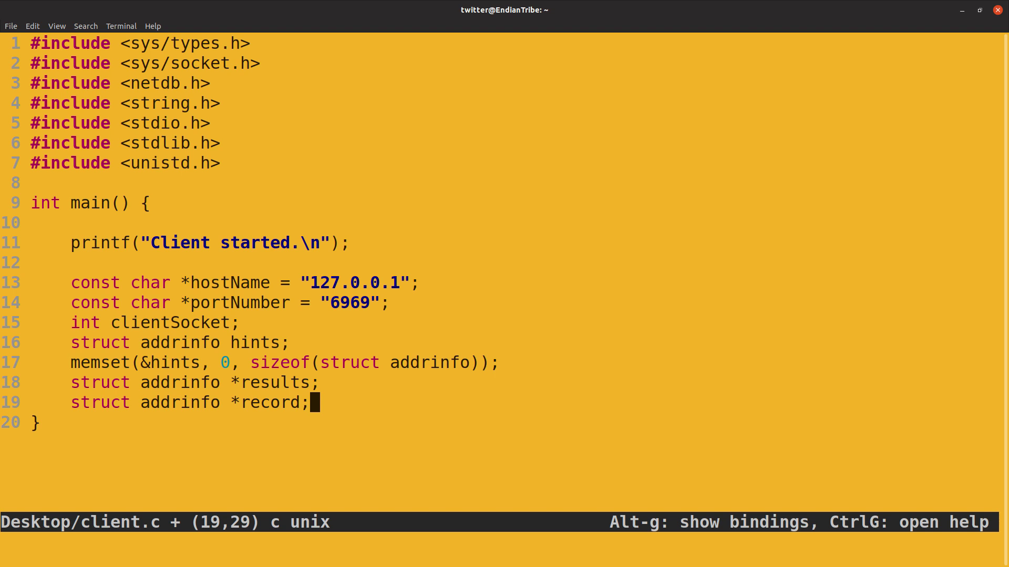
pyautogui.press('Up')
pyautogui.press('Up')
pyautogui.press('Up')
pyautogui.press('Home')
pyautogui.hotkey('shift', 'End')
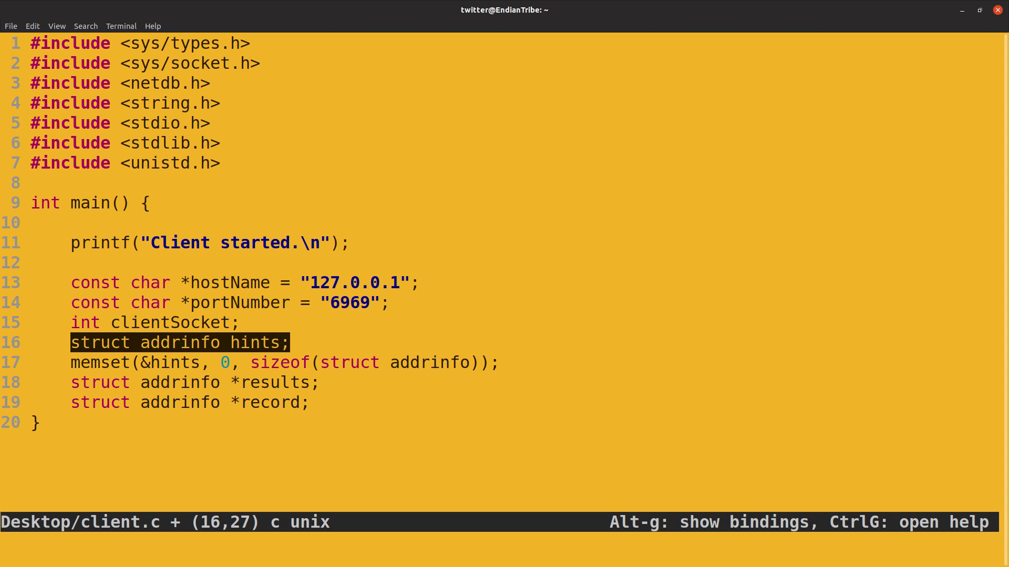
pyautogui.press('Down')
pyautogui.press('Down')
pyautogui.press('Down')
pyautogui.press('End')
# Set hints to AF_INET, SOCK_STREAM, IPPROTO_TCP and start getaddrinfo(hostName, portNumber, &hints, &results).
pyautogui.press('Return')
pyautogui.write('hints.ai_family = AF_INET;')
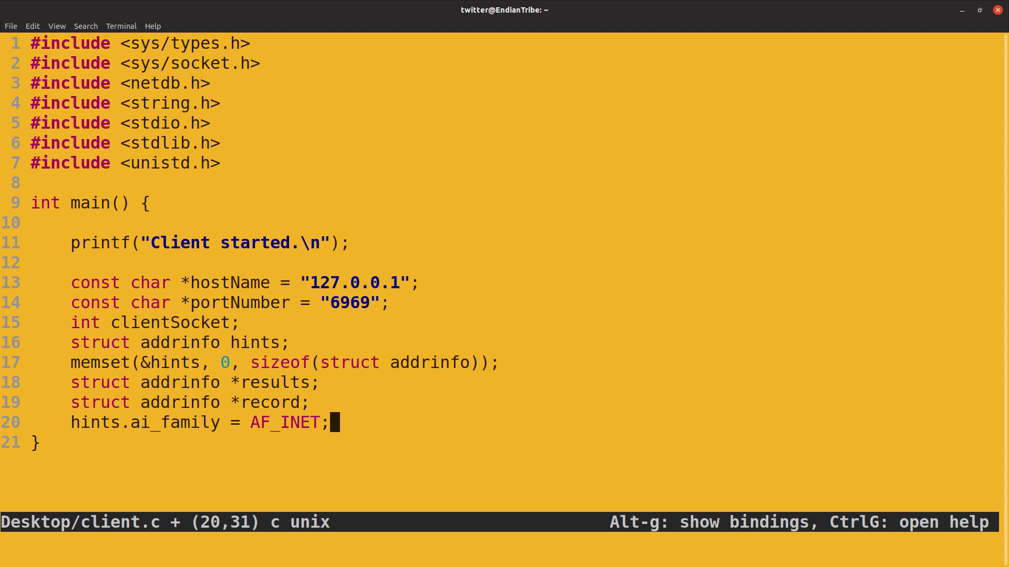
pyautogui.press('Return')
pyautogui.write('hints.ai_socktype = SOCK_STREAM;')
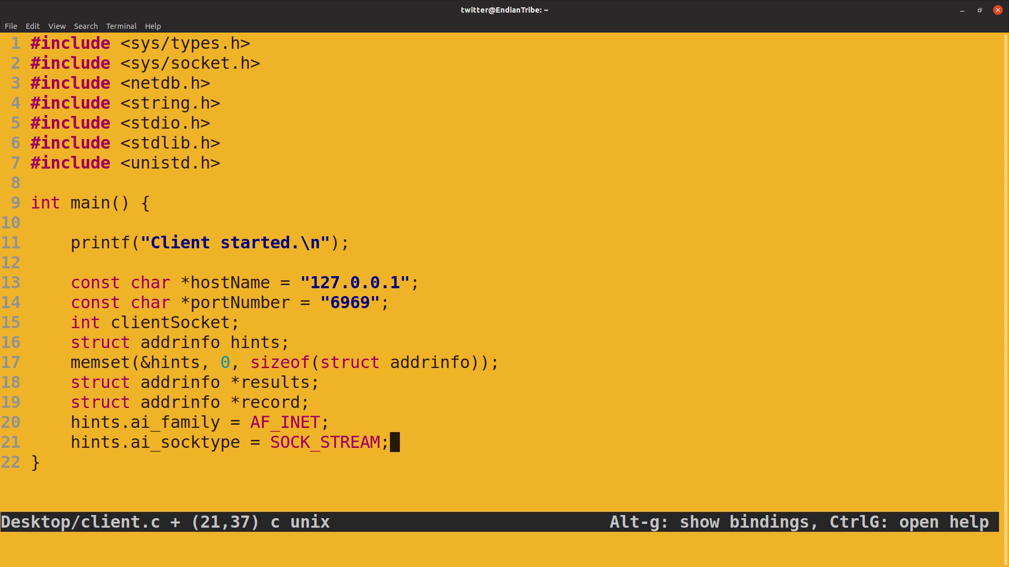
pyautogui.press('Return')
pyautogui.write('hints.ai_protocol = IPPROTO_TCP;')
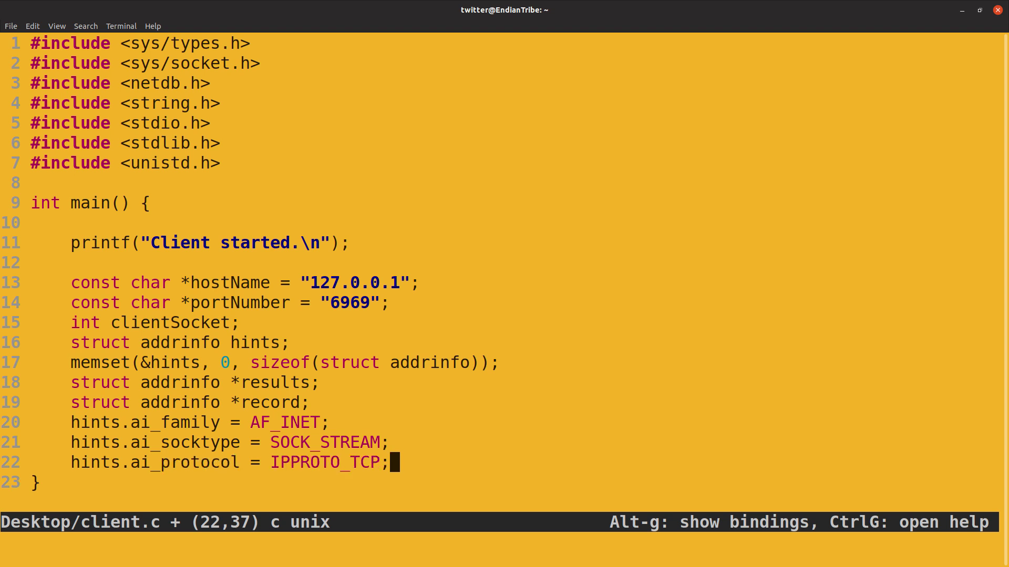
pyautogui.press('Return')
pyautogui.press('Return')
pyautogui.write('getaddrinfo(hostName, portNumber, &hints, &results)')
pyautogui.moveTo(190, 502); pyautogui.dragTo(479, 502)
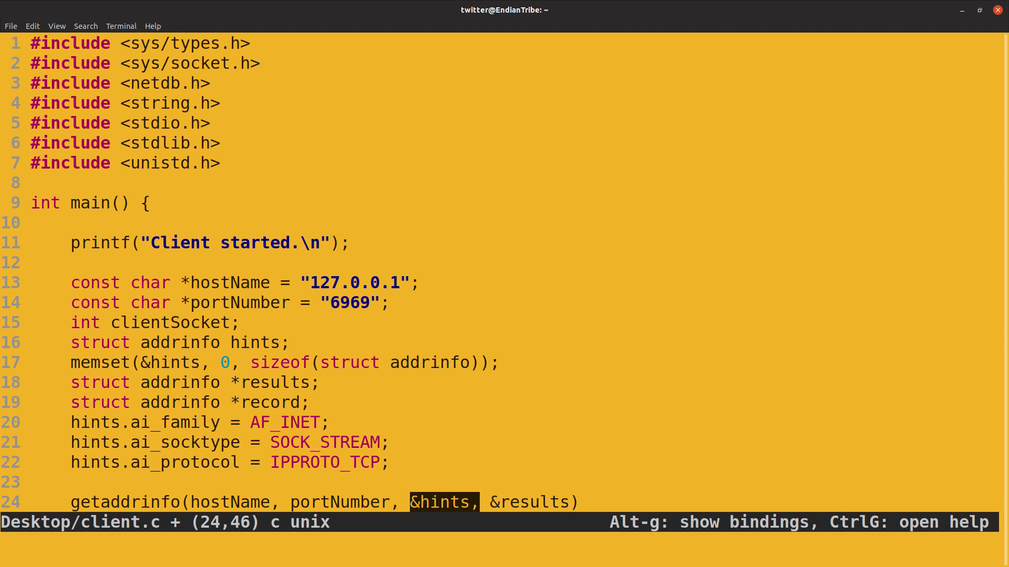
# Exit via perror and EXIT_FAILURE when getaddrinfo returns non-zero; print "Client socket translated.".
pyautogui.moveTo(489, 502); pyautogui.dragTo(569, 502)
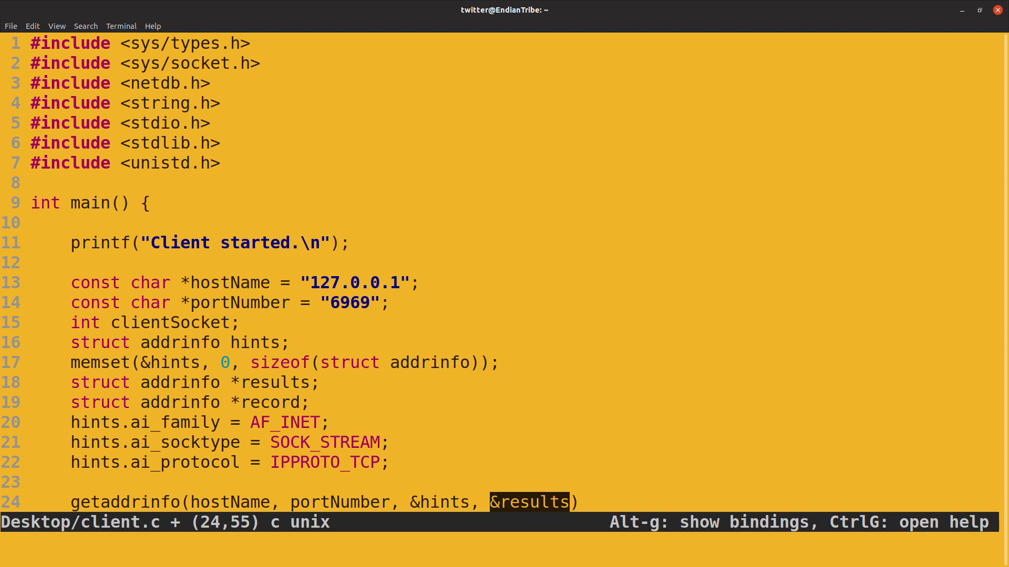
pyautogui.moveTo(71, 382); pyautogui.dragTo(320, 381)
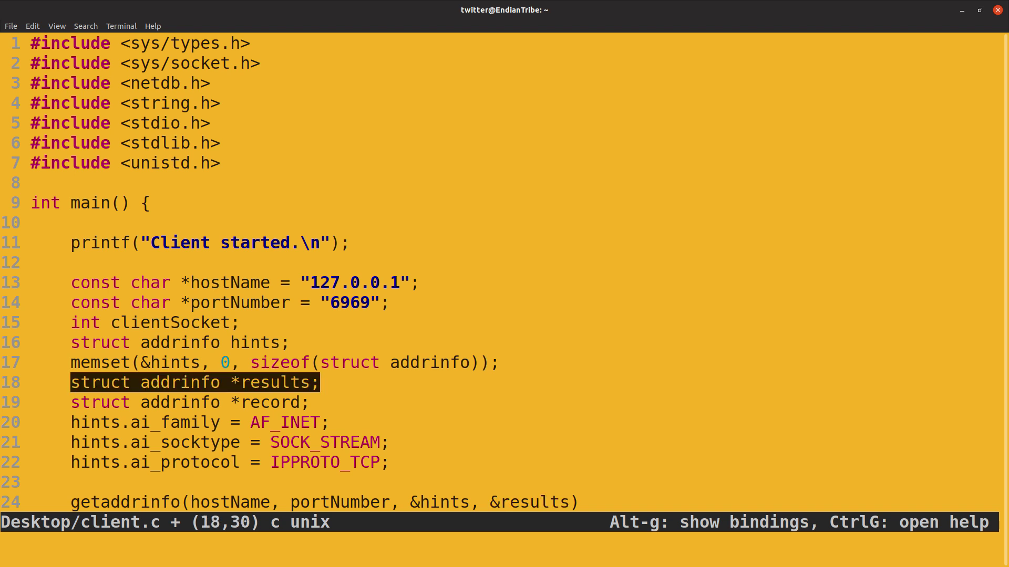
pyautogui.click(495, 503)
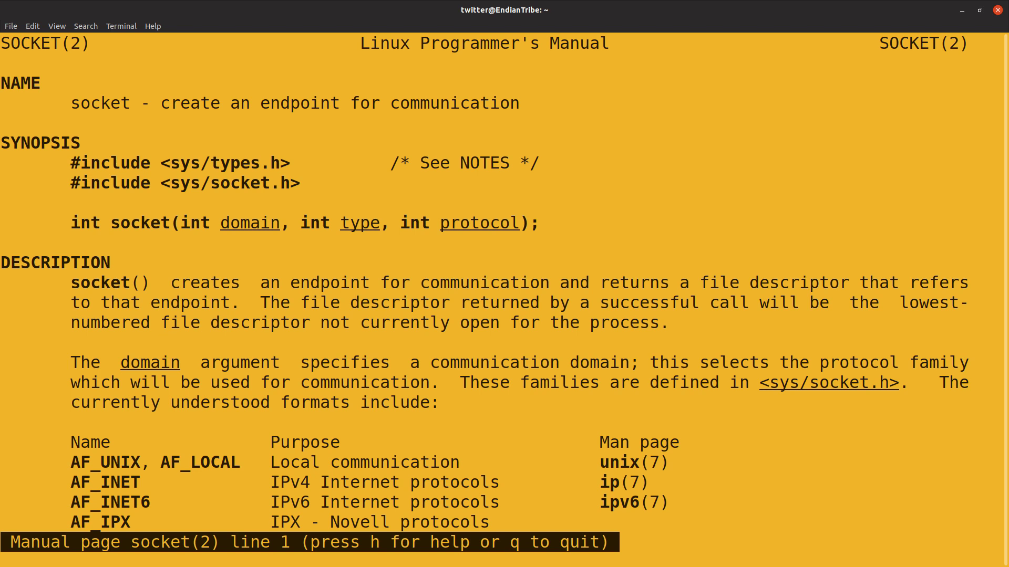
pyautogui.moveTo(181, 223); pyautogui.dragTo(280, 223)
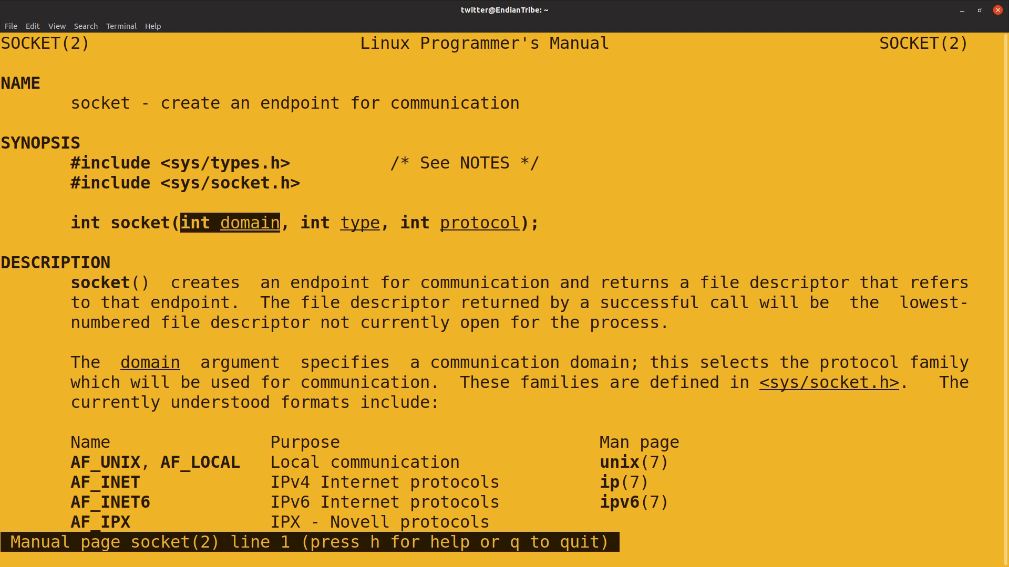
pyautogui.moveTo(301, 223); pyautogui.dragTo(380, 223)
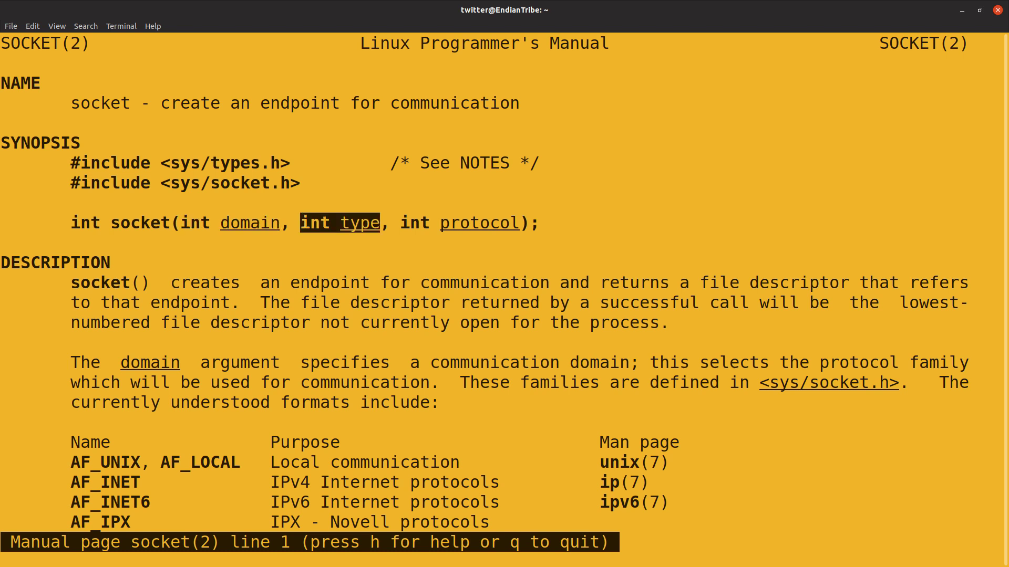
pyautogui.moveTo(399, 224); pyautogui.dragTo(520, 223)
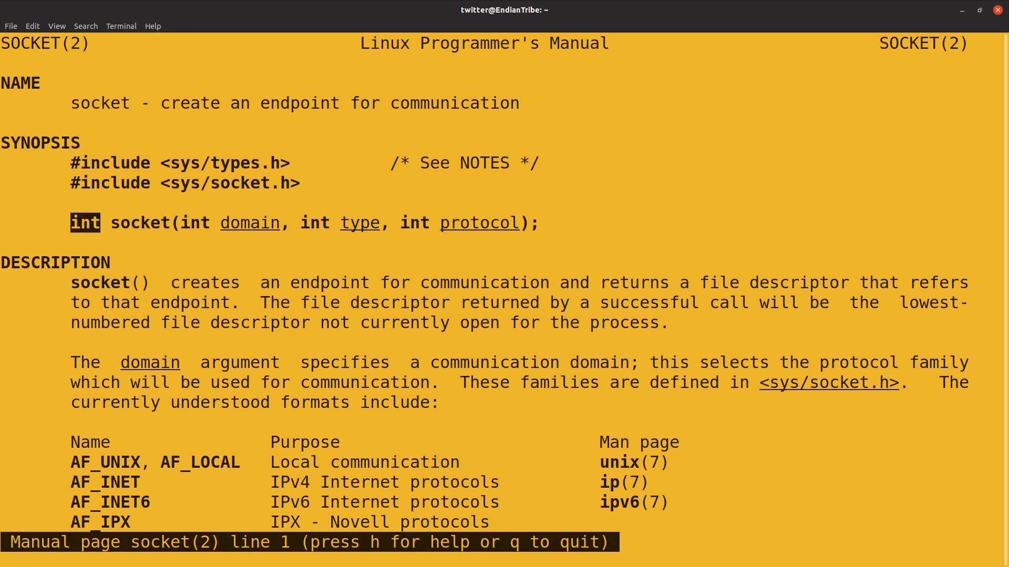
pyautogui.press('q')
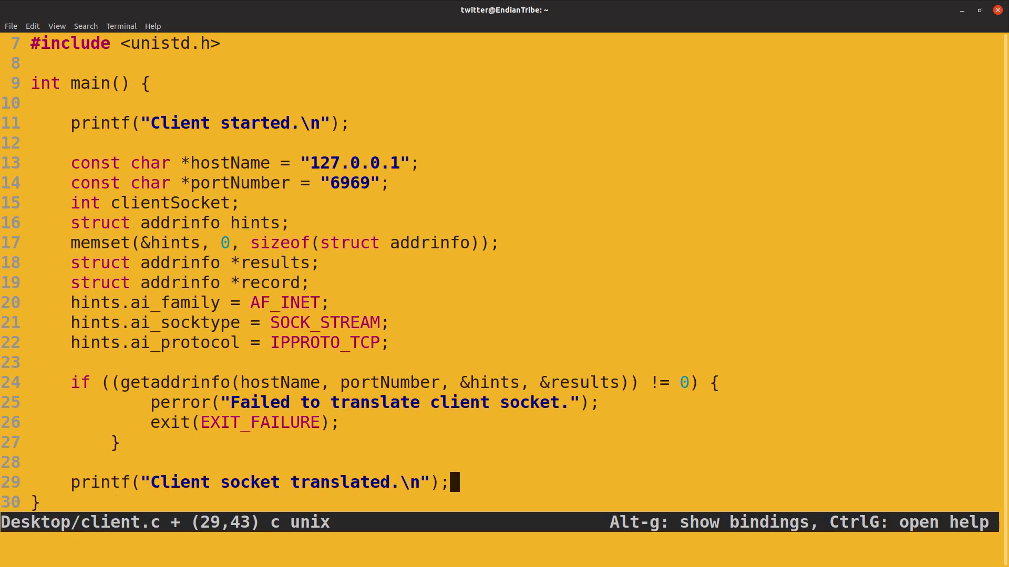
# Add a for loop stepping record from results through each ai_next.
pyautogui.moveTo(71, 262); pyautogui.dragTo(319, 262)
pyautogui.write('for (record = results; record != NULL; record = record->ai_next) {')
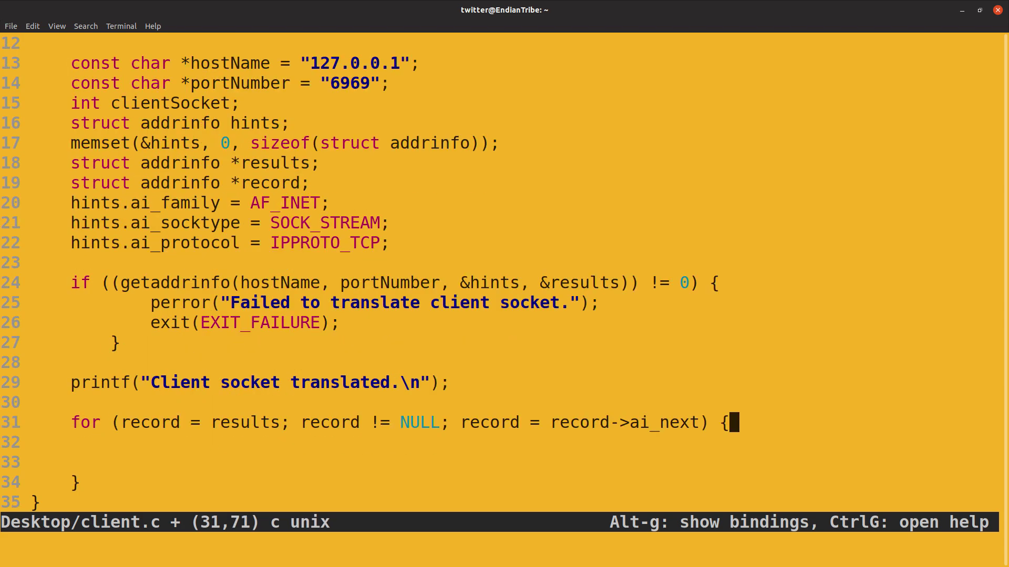
pyautogui.moveTo(120, 423); pyautogui.dragTo(448, 423)
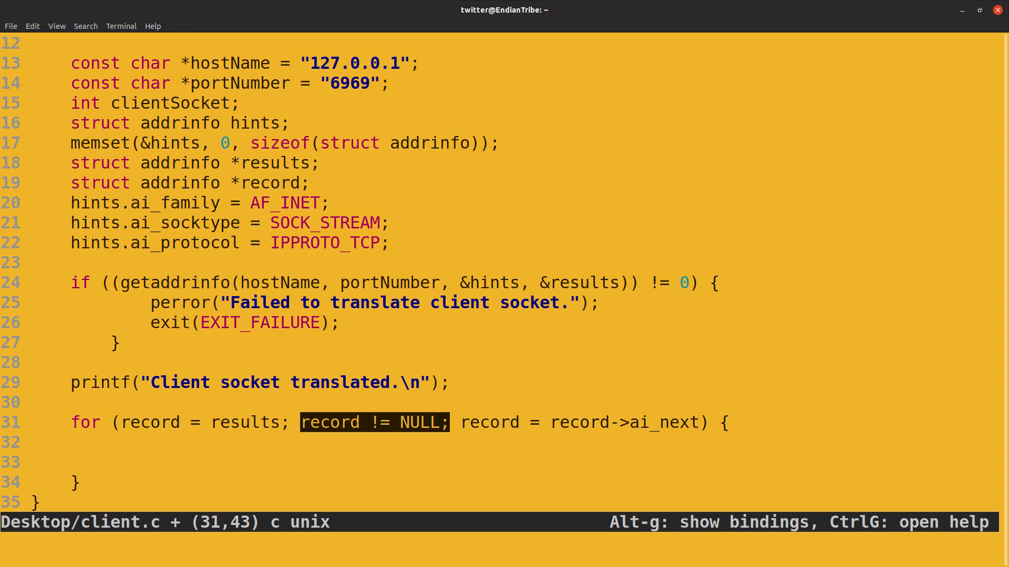
pyautogui.moveTo(460, 422); pyautogui.dragTo(699, 423)
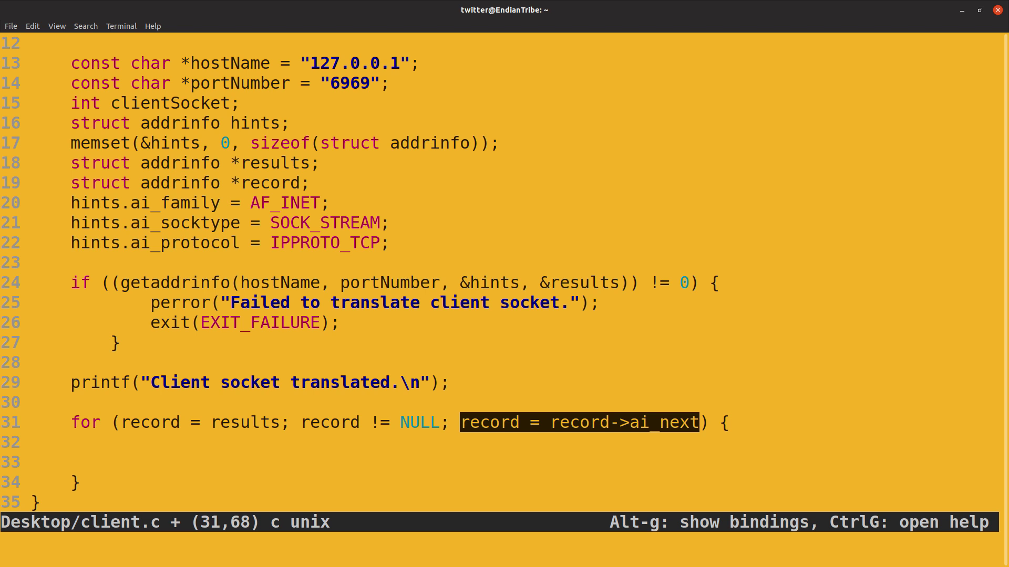
# Create clientSocket from record's ai_family, ai_socktype, ai_protocol; continue when it equals -1.
pyautogui.press('Down')
pyautogui.write('clientSocket = socket(record->ai_family, record->ai_socktype, record->ai_protocol);')
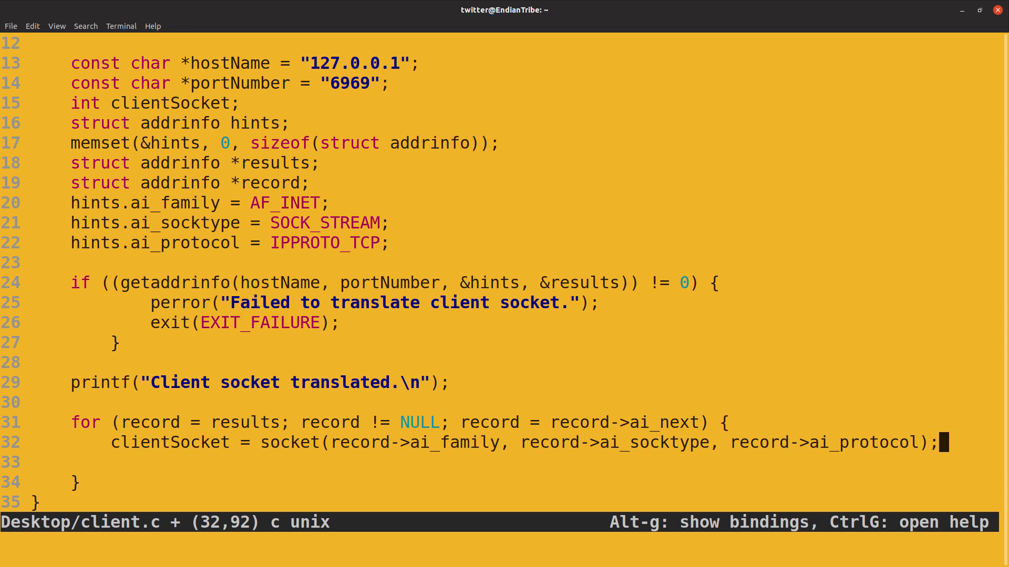
pyautogui.moveTo(509, 442); pyautogui.dragTo(331, 442)
pyautogui.moveTo(719, 443); pyautogui.dragTo(520, 443)
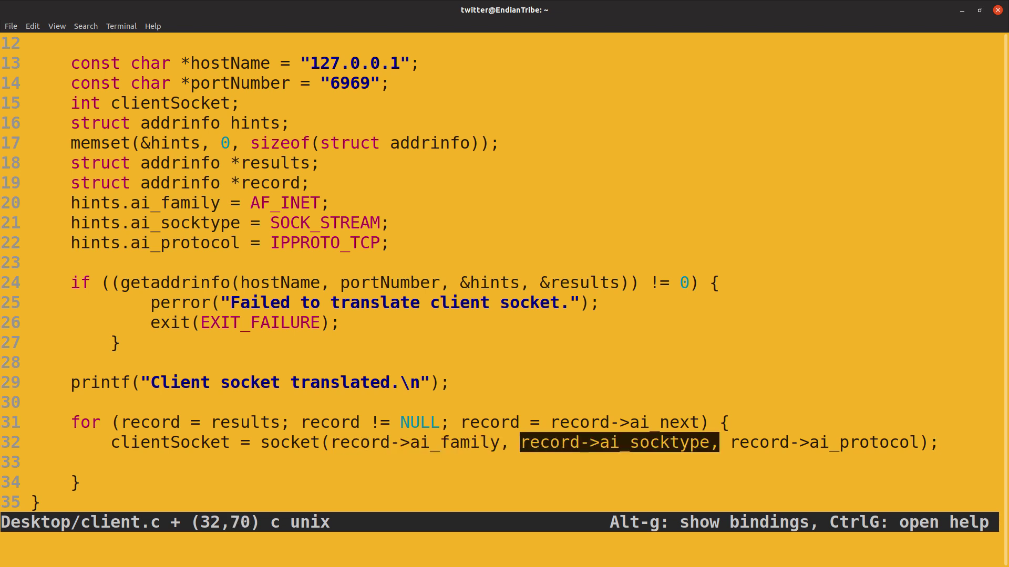
pyautogui.moveTo(731, 441); pyautogui.dragTo(919, 442)
pyautogui.click(943, 443)
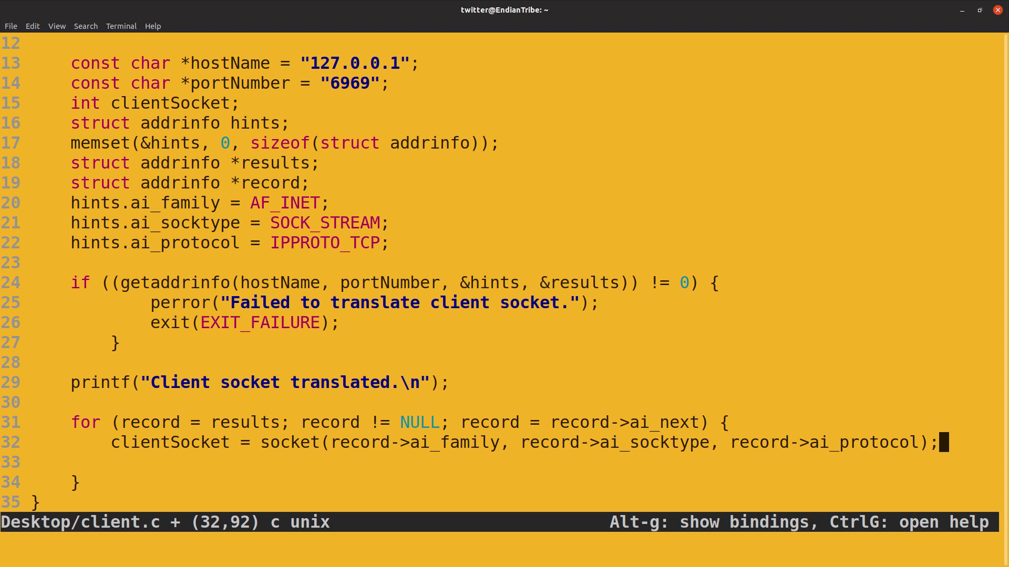
pyautogui.doubleClick(170, 442)
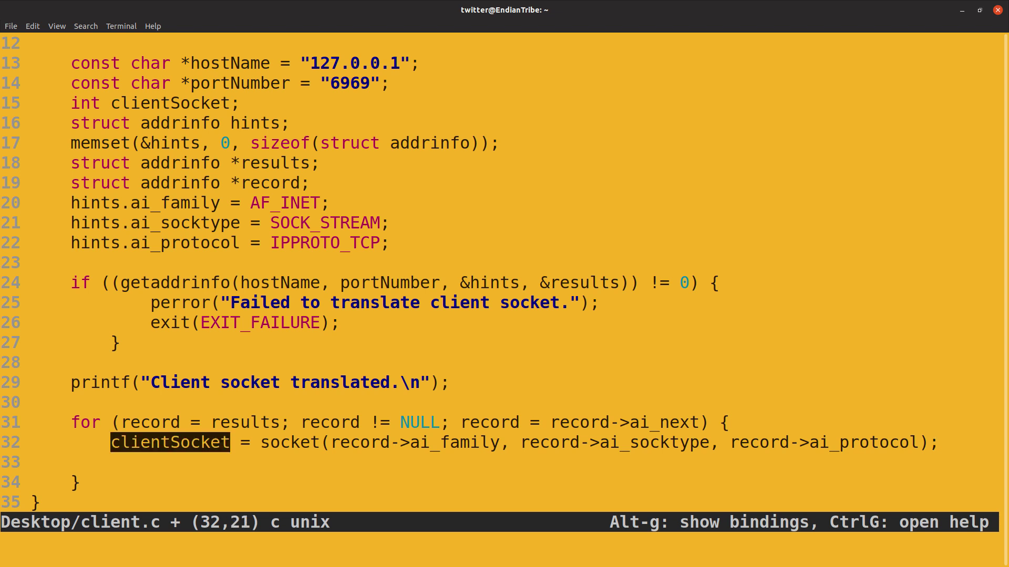
pyautogui.write('if (clientSocket == -1) continue;')
pyautogui.doubleClick(390, 461)
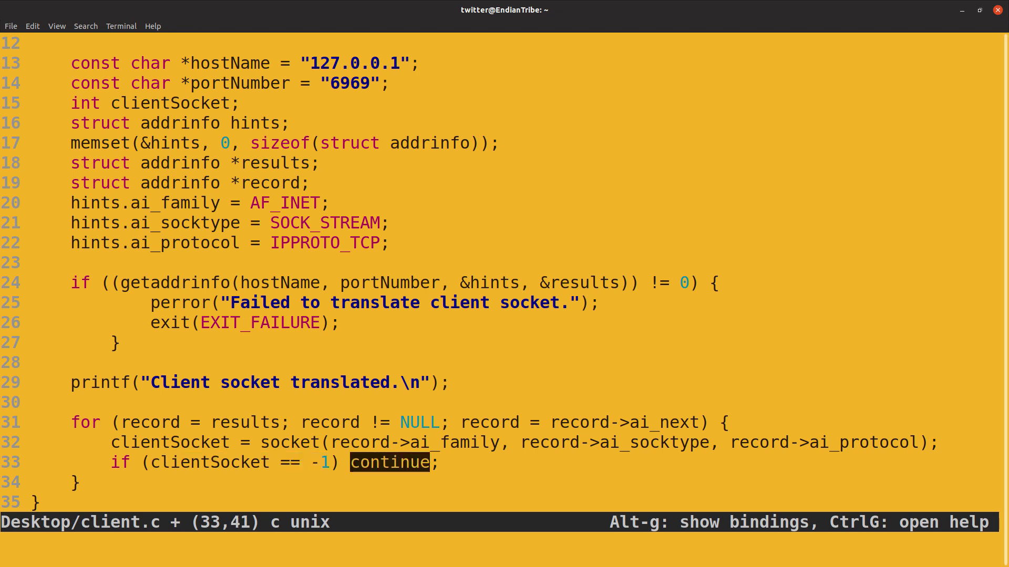
pyautogui.press('End')
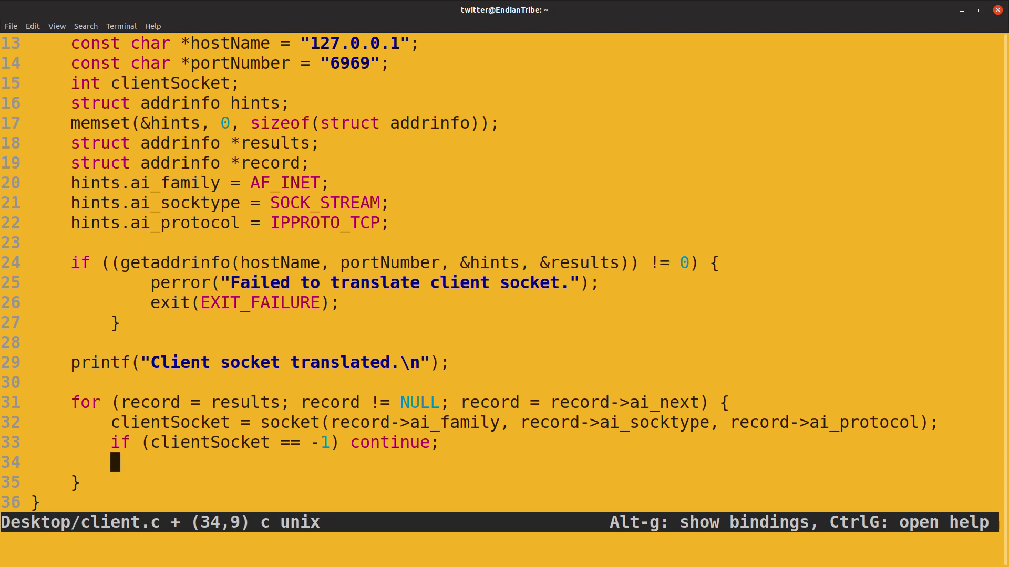
# Finish the loop body with connect on clientSocket, close on failure and break.
pyautogui.moveTo(231, 462); pyautogui.dragTo(719, 462)
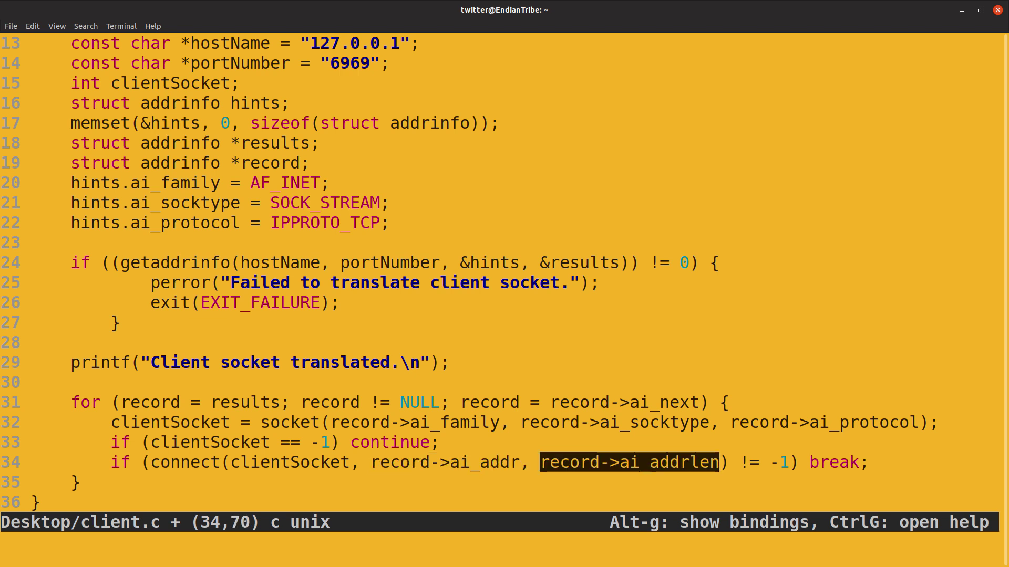
pyautogui.press('End')
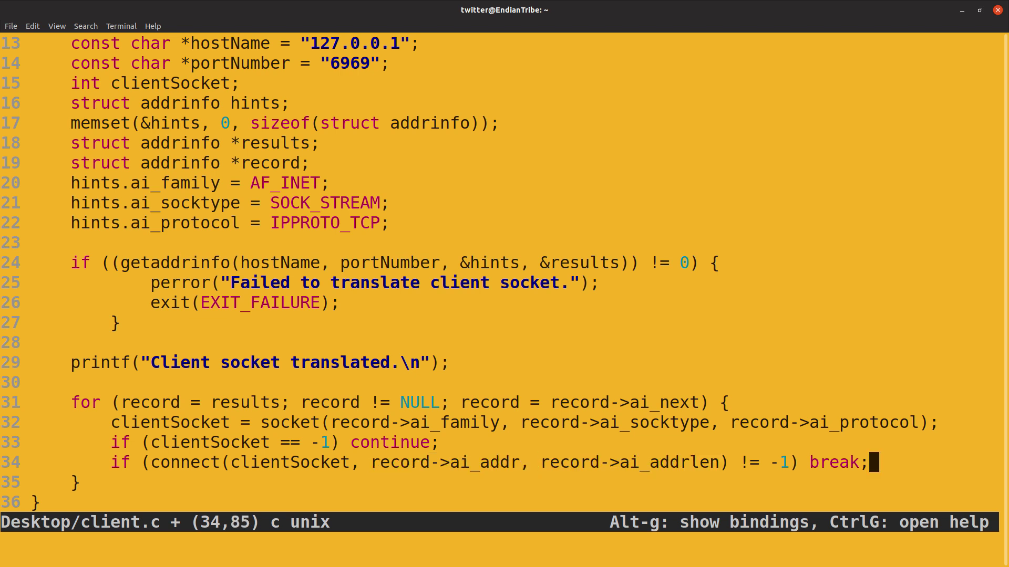
pyautogui.doubleClick(834, 462)
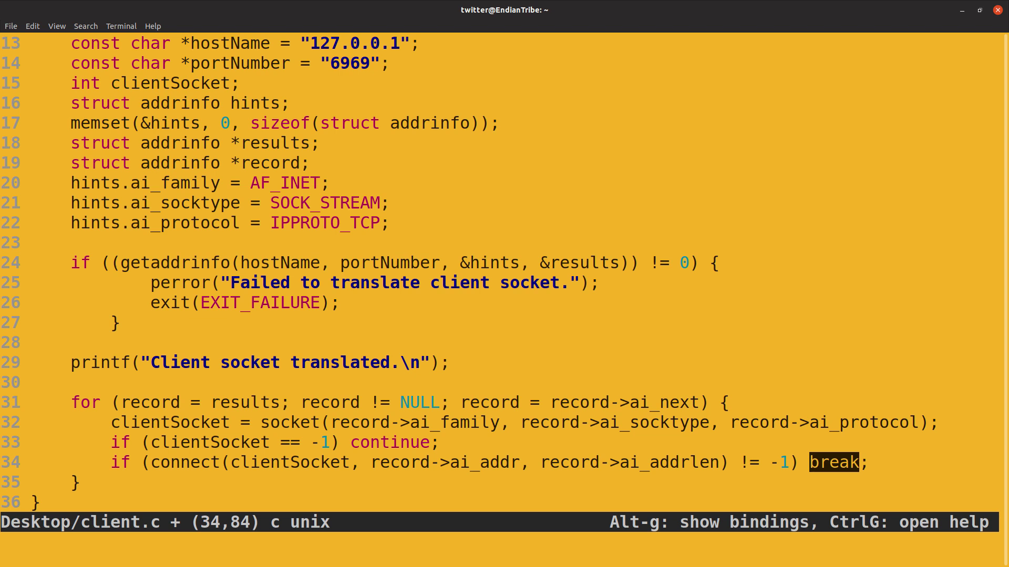
pyautogui.press('End')
pyautogui.press('Return')
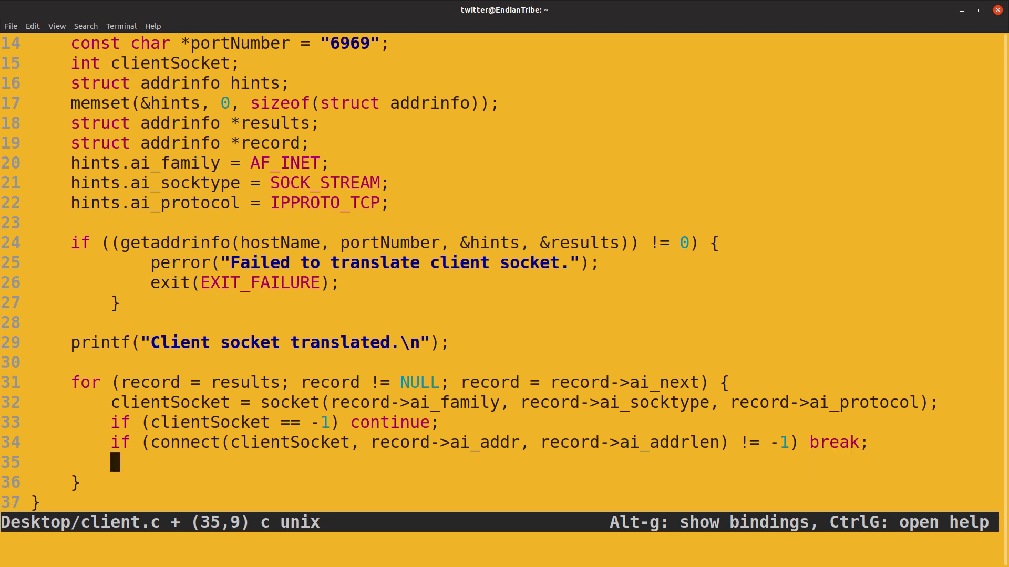
pyautogui.write('close(clientSocket);')
pyautogui.write('}')
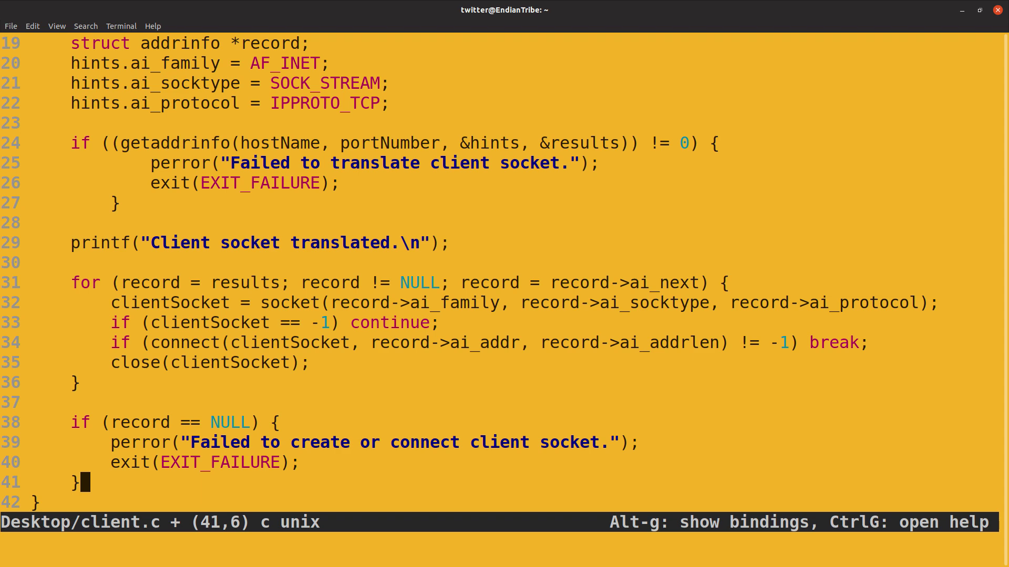
# Add the record == NULL failure check, freeaddrinfo, a printf and the message string.
pyautogui.press('Return')
pyautogui.press('Return')
pyautogui.write('freeaddrinfo(results);')
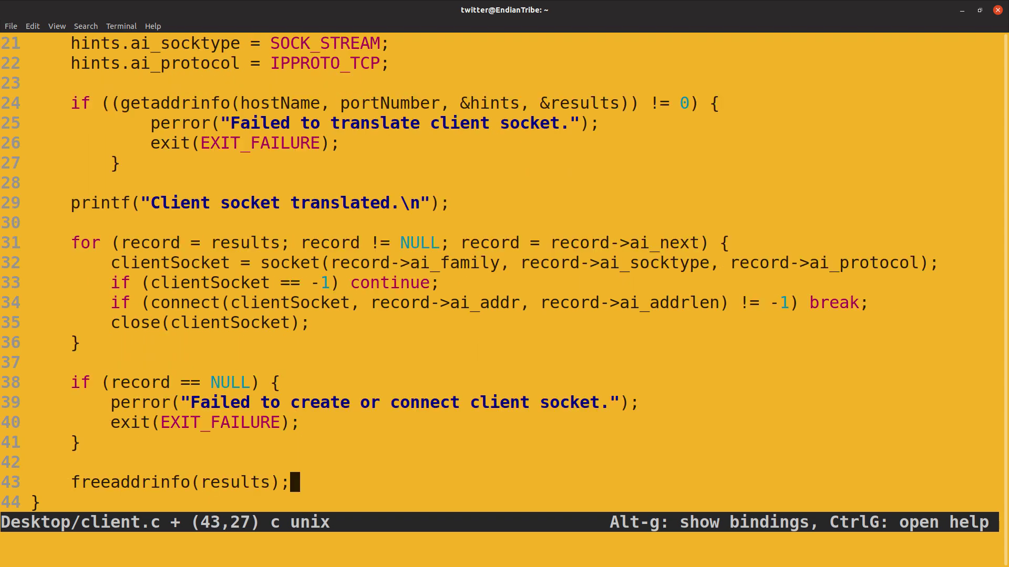
pyautogui.press('Return')
pyautogui.press('Return')
pyautogui.write('printf("Client socket created and connected.\\n");')
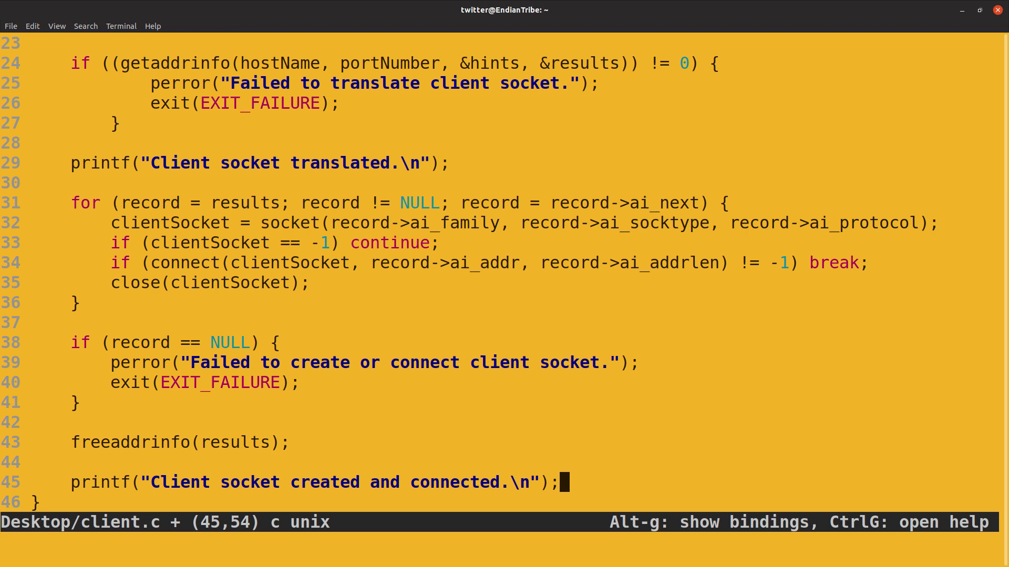
pyautogui.press('Return')
pyautogui.press('Return')
pyautogui.write('char *message = "Like, subscribe, comment, send money.\\n#SubliminalMessagingDefinitelyWorks";')
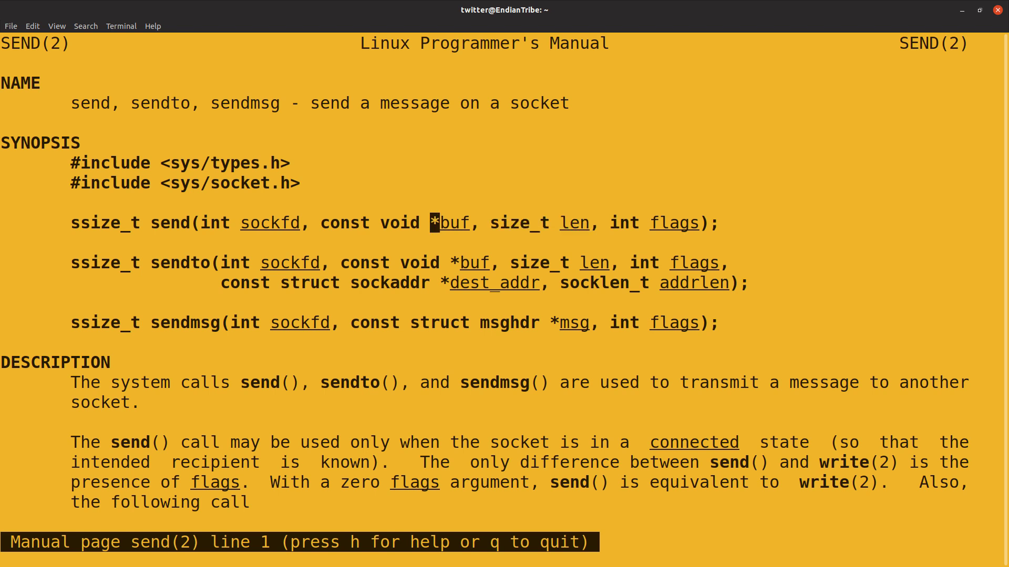
# Highlight void, int flags and ssize_t in the send() prototype, then quit man.
pyautogui.doubleClick(400, 224)
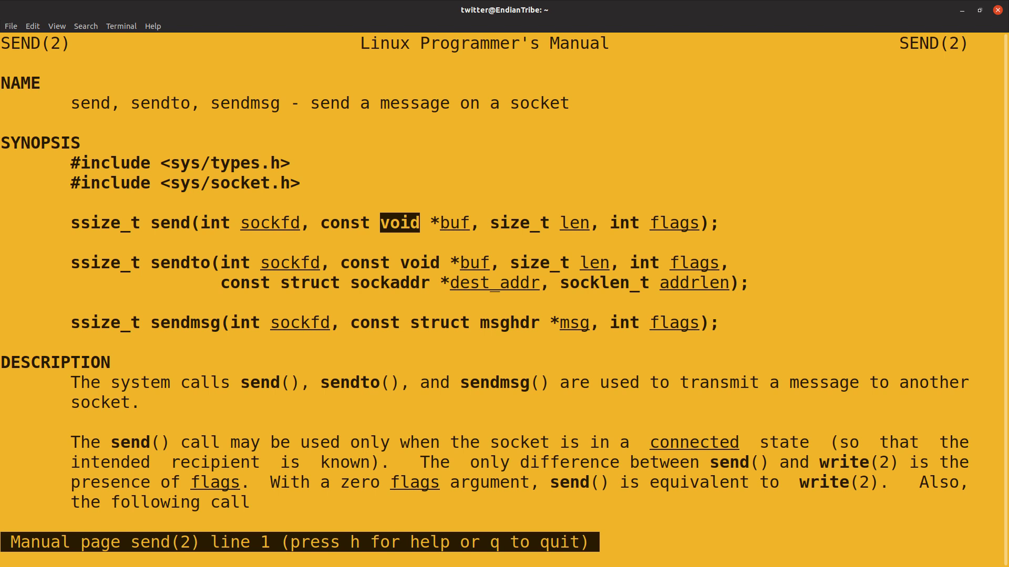
pyautogui.moveTo(610, 223); pyautogui.dragTo(699, 223)
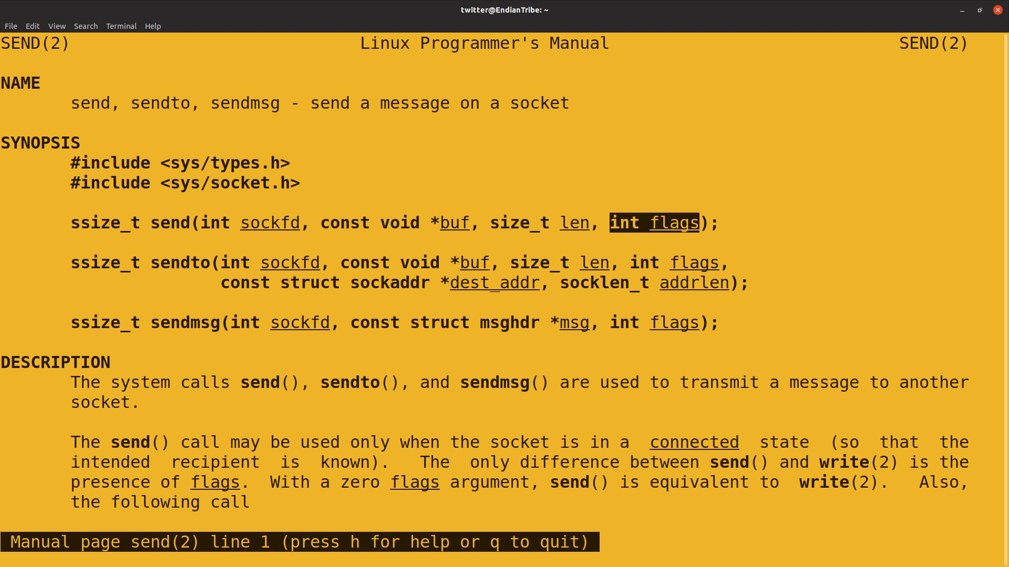
pyautogui.moveTo(72, 223); pyautogui.dragTo(140, 223)
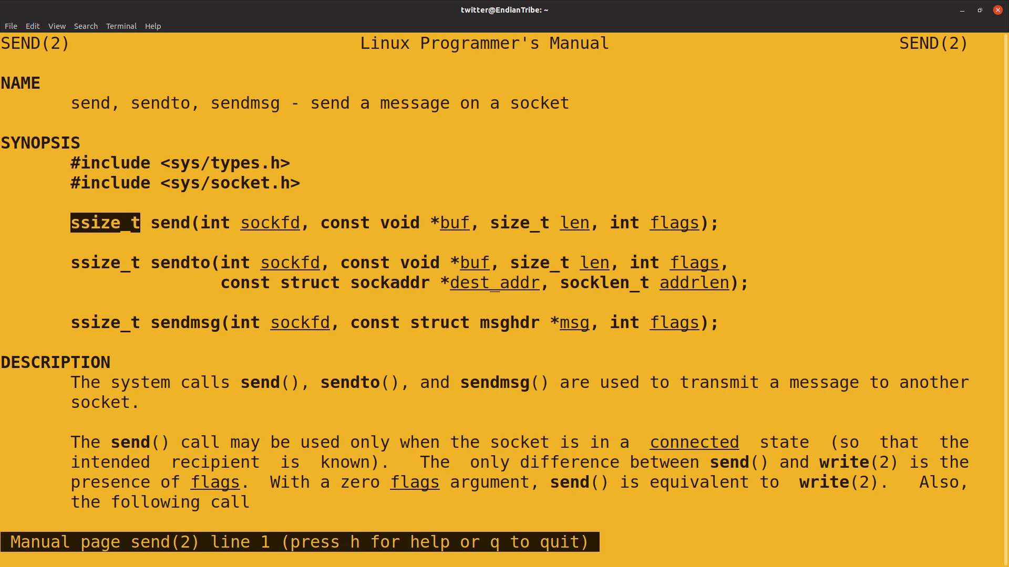
pyautogui.press('q')
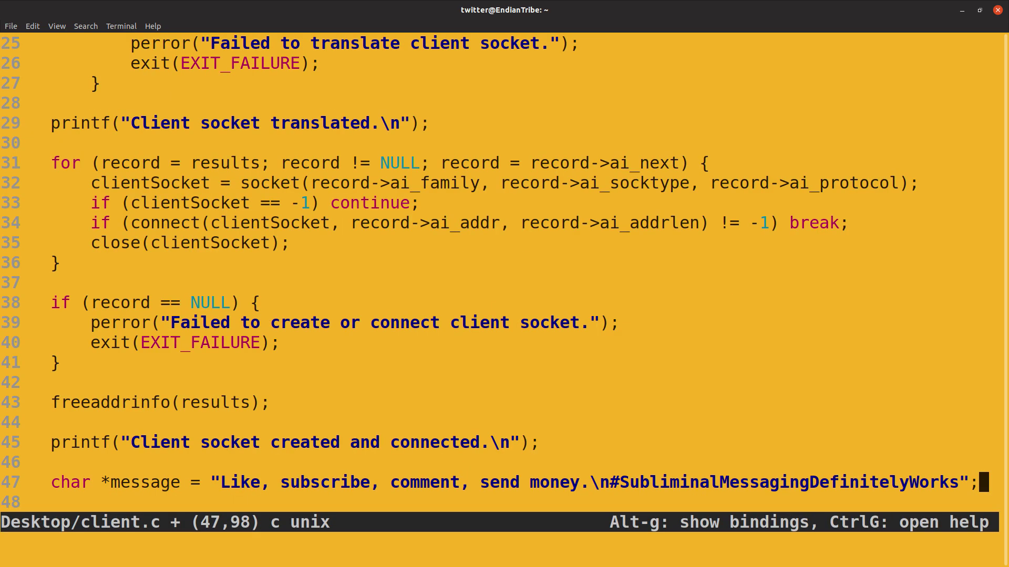
pyautogui.write('if (send(clientSocket, message, strlen(message), 0) == -1) {')
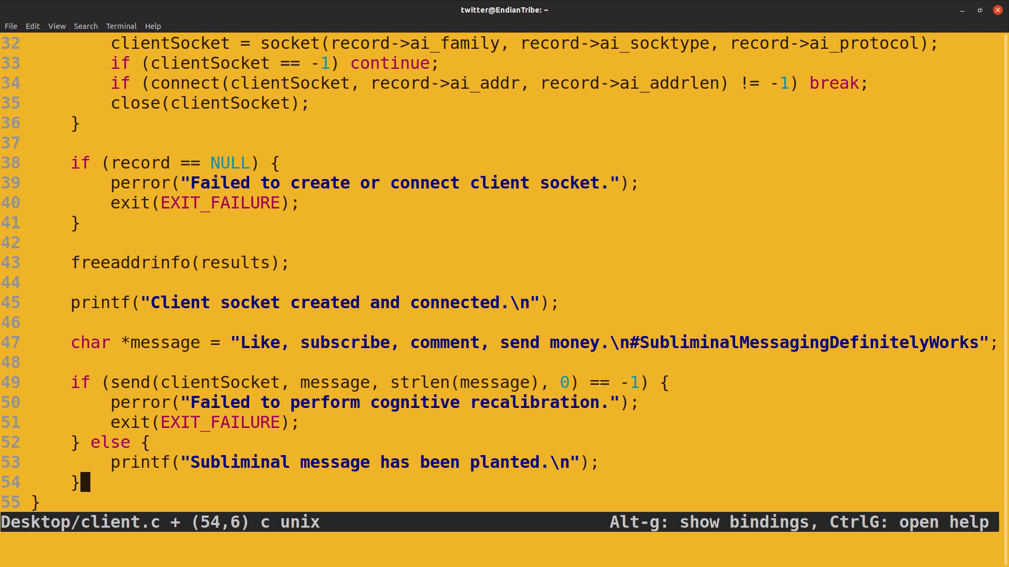
pyautogui.write('         perror("Failed to perform cognitive recalibration.");         exit(EXIT_FAILURE);     } else {         printf("Subliminal message has been planted.\\n");     }      close(clientSocket);')
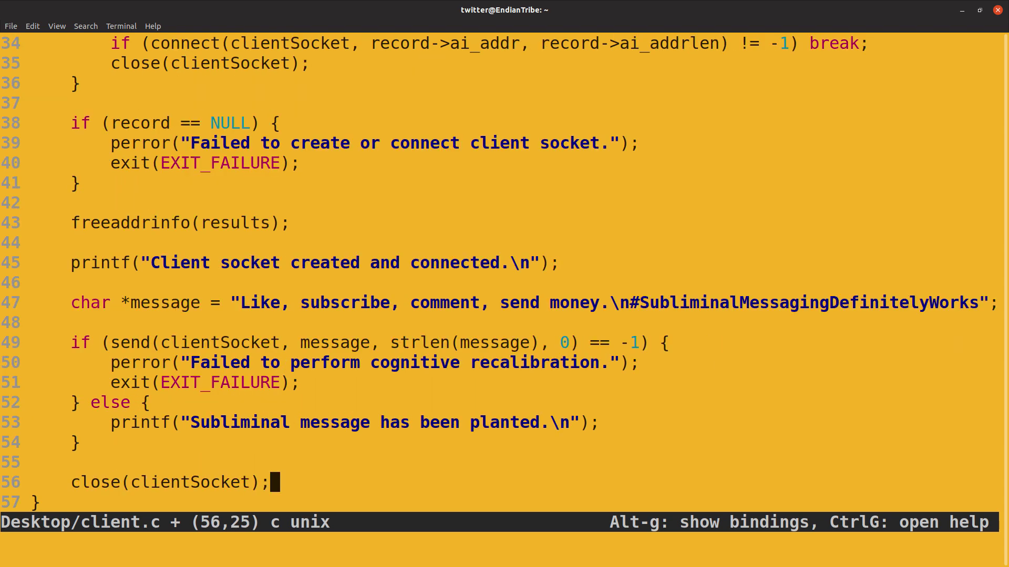
pyautogui.write('      printf("Client socket closed.\\n");')
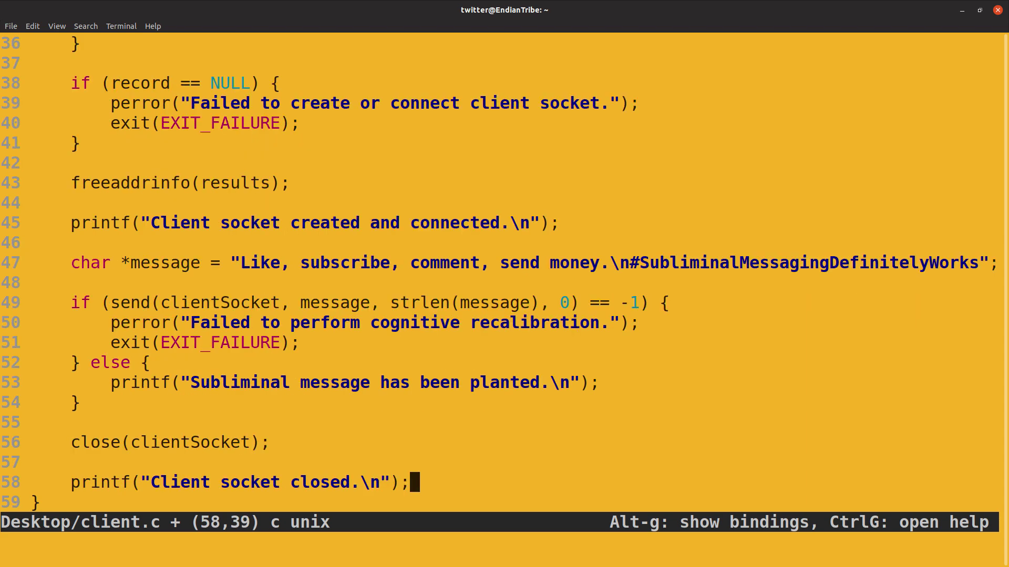
# Save client.c, quit micro, compile it to Desktop/client with gcc and list Desktop.
pyautogui.hotkey('ctrl', 's')
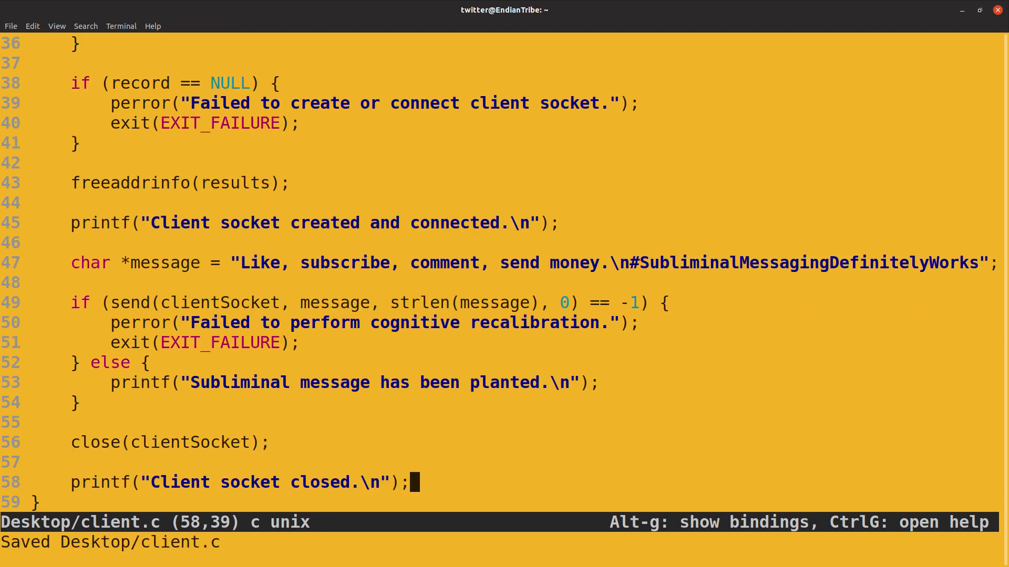
pyautogui.hotkey('ctrl', 'e')
pyautogui.write('quit')
pyautogui.press('Return')
pyautogui.write('gcc -o Desktop/client Desktop/client.c')
pyautogui.press('Return')
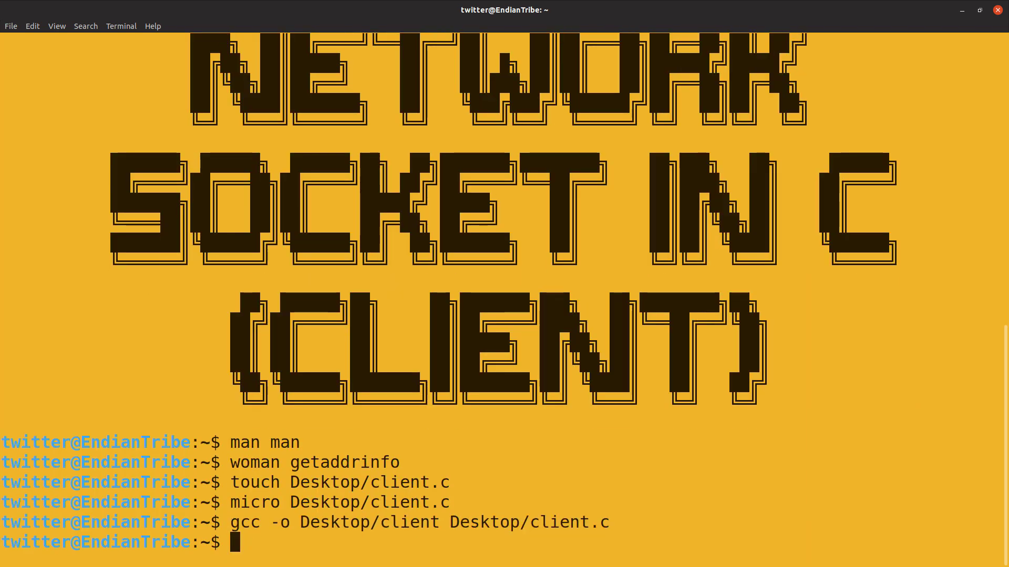
pyautogui.write('ls Desktop/')
pyautogui.press('Return')
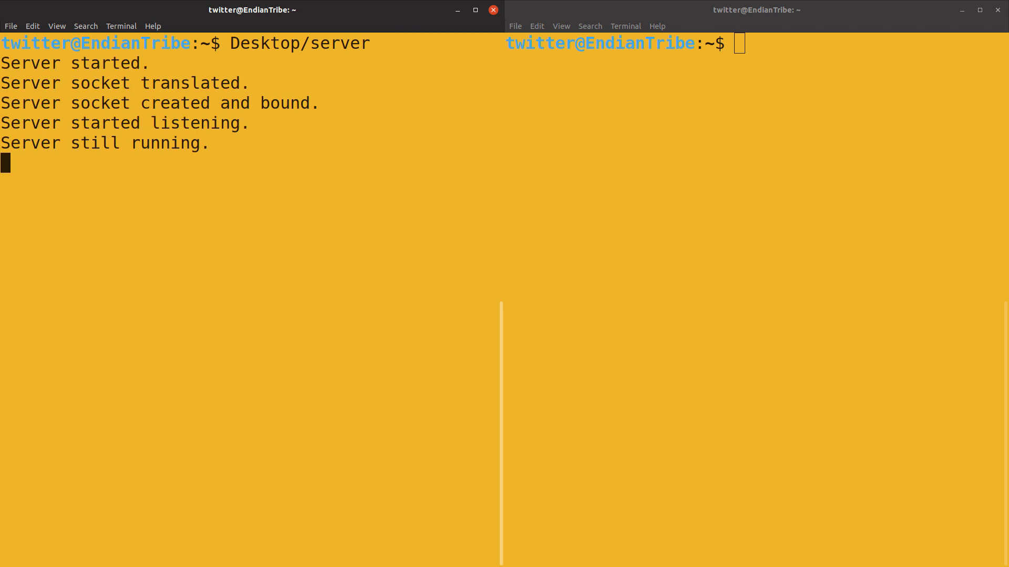
# In the empty terminal pane beside the server, run Desktop/client.
pyautogui.hotkey('alt', 'Tab')
pyautogui.write('Desktop/client')
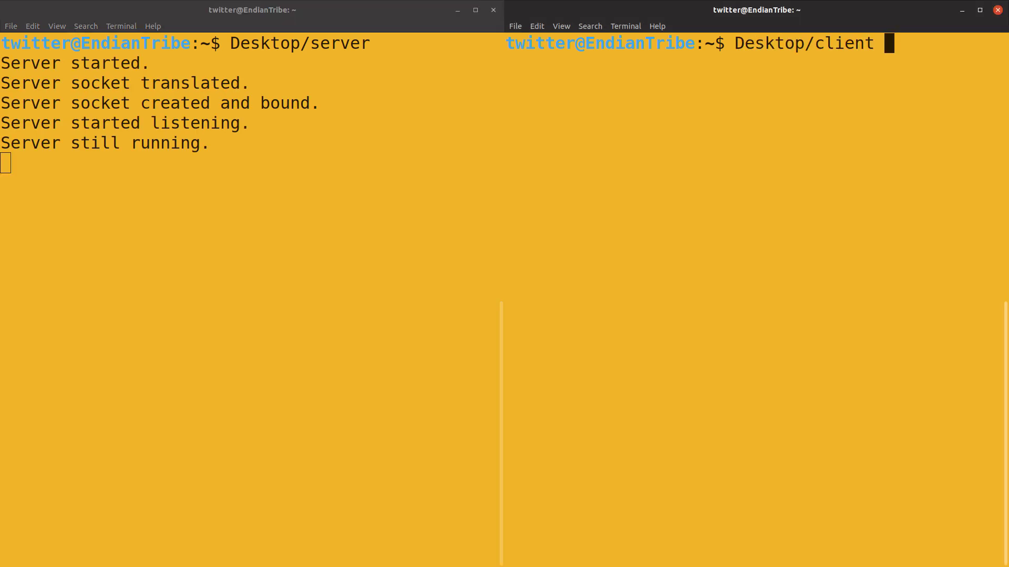
pyautogui.press('Return')
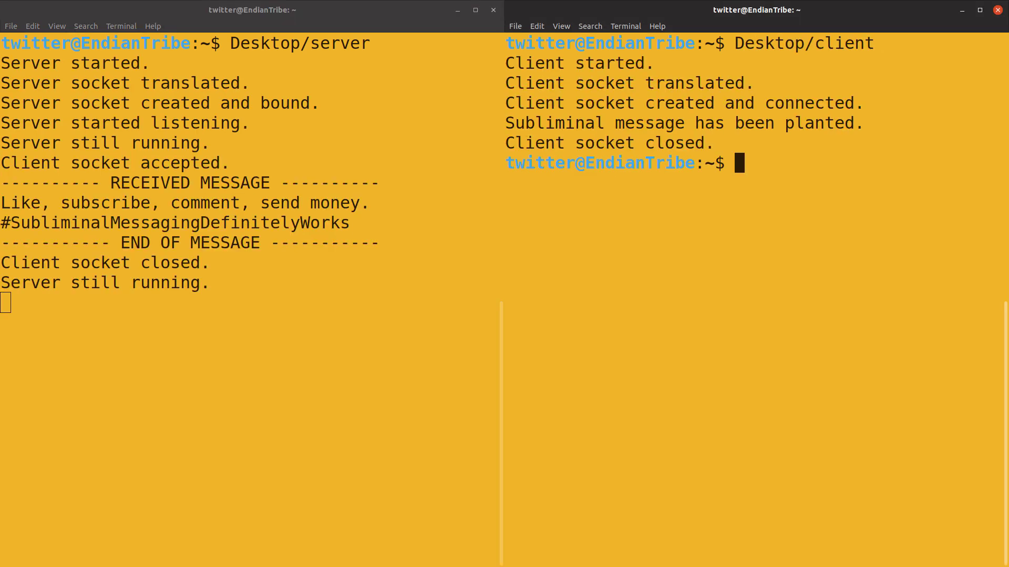